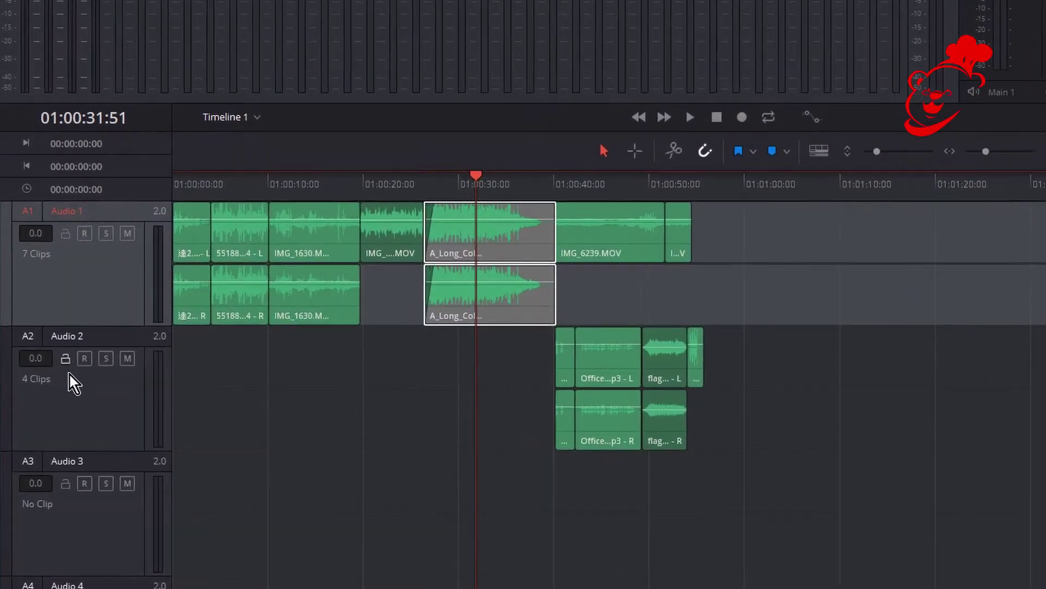
Solo the Audio 1 track and audition its clips at several points along the timeline.
{"action": "left_click", "coordinate": [59, 393]}
{"action": "left_click", "coordinate": [89, 518]}
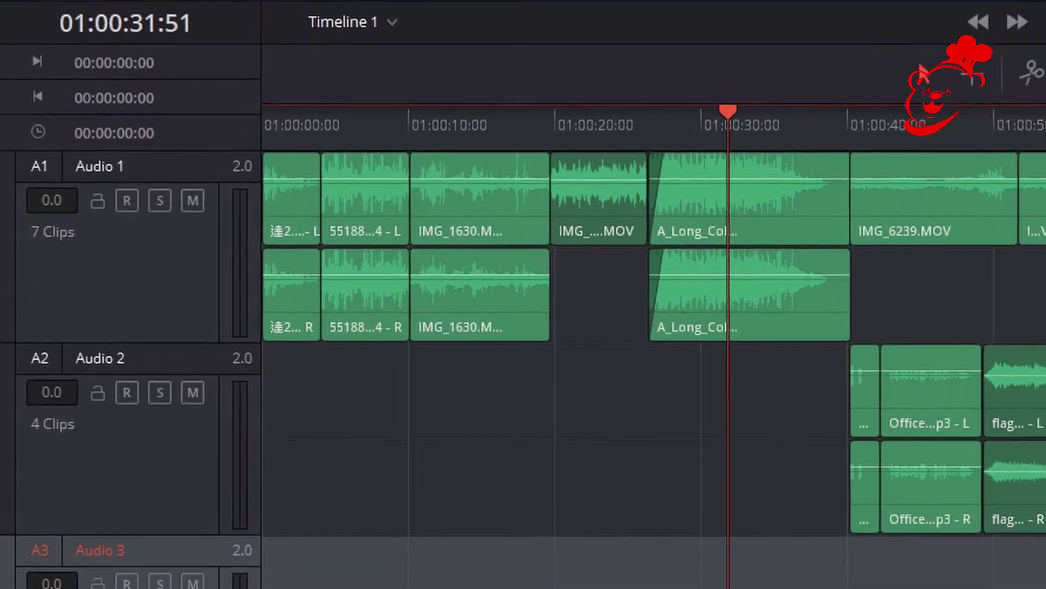
{"action": "left_click", "coordinate": [153, 279]}
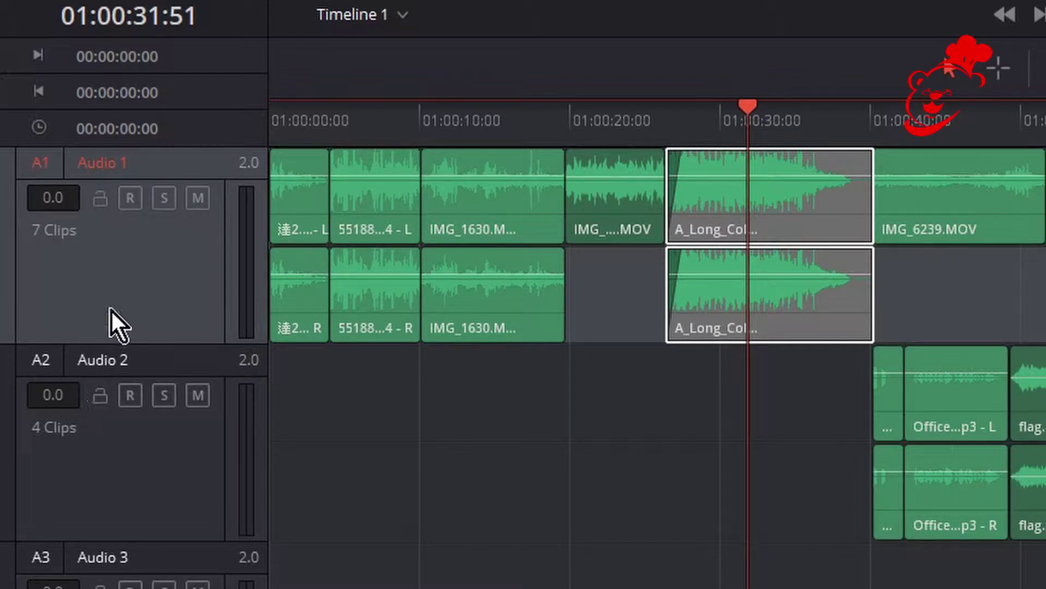
{"action": "left_click", "coordinate": [164, 199]}
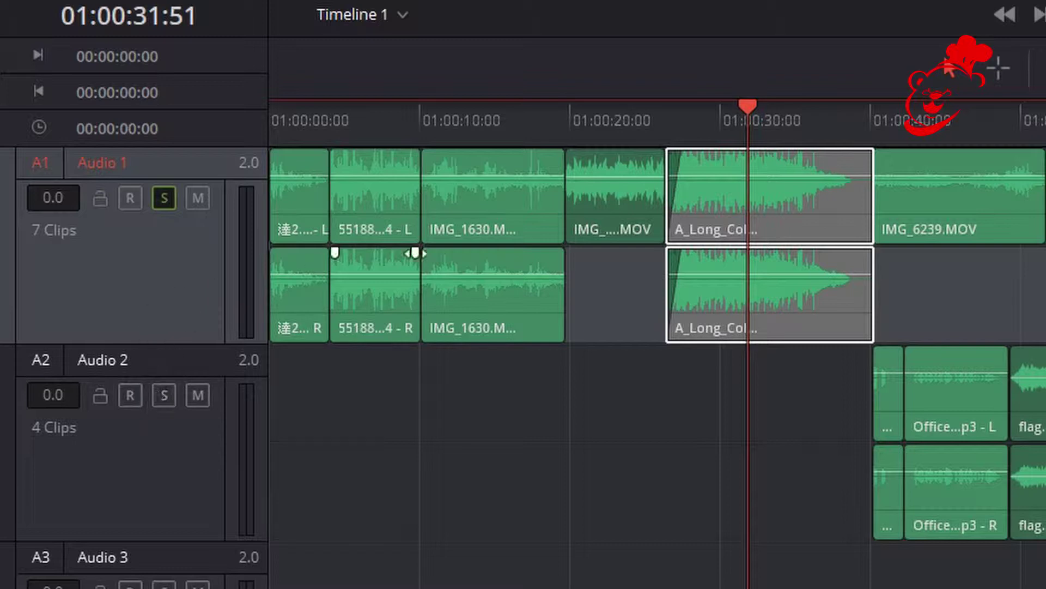
{"action": "left_click_drag", "start_coordinate": [748, 129], "coordinate": [490, 180]}
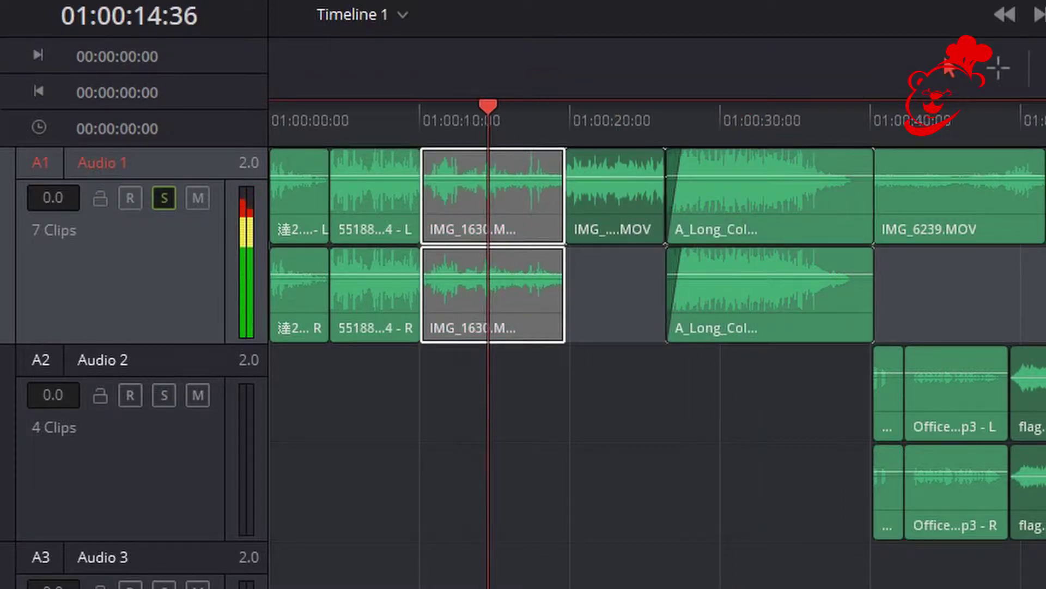
{"action": "left_click_drag", "start_coordinate": [493, 118], "coordinate": [408, 129]}
{"action": "key", "text": "space"}
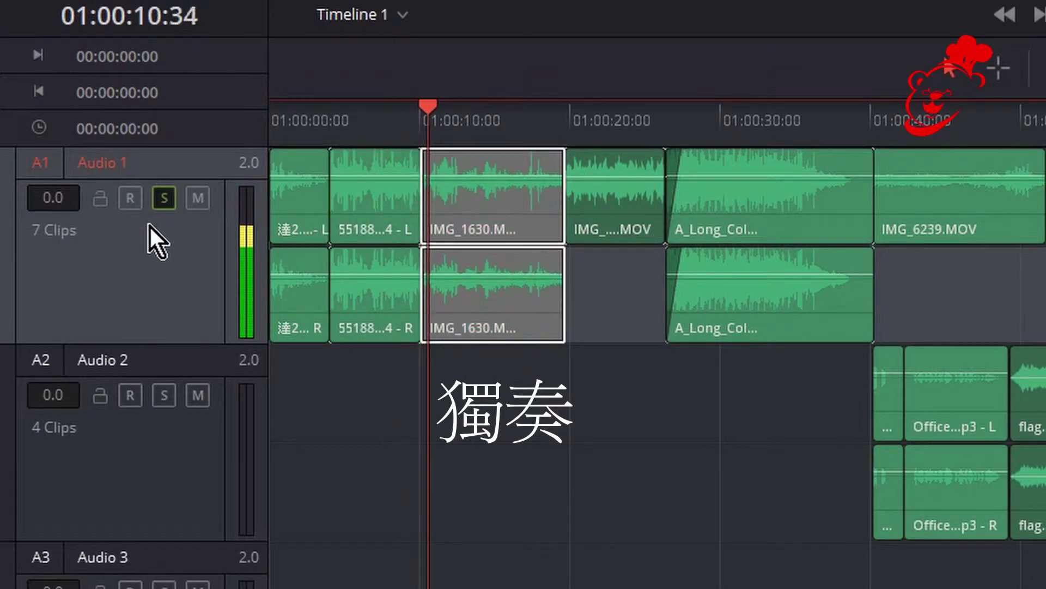
{"action": "left_click_drag", "start_coordinate": [439, 122], "coordinate": [874, 132]}
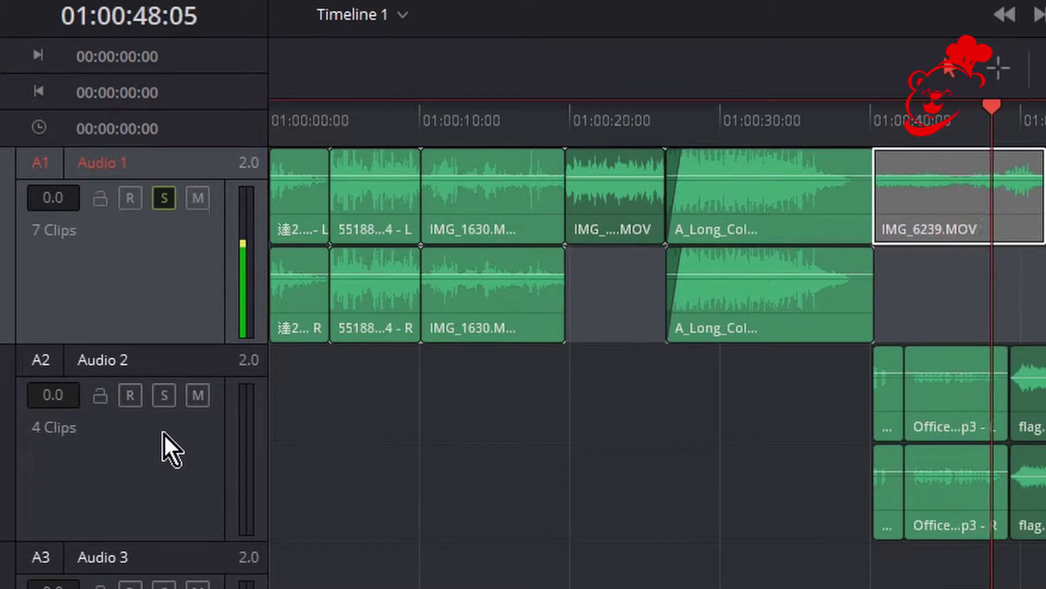
Try to copy the Audio 2 clips and place the duplicates around timecode 01:01:06:45.
{"action": "left_click_drag", "start_coordinate": [1045, 525], "coordinate": [828, 386]}
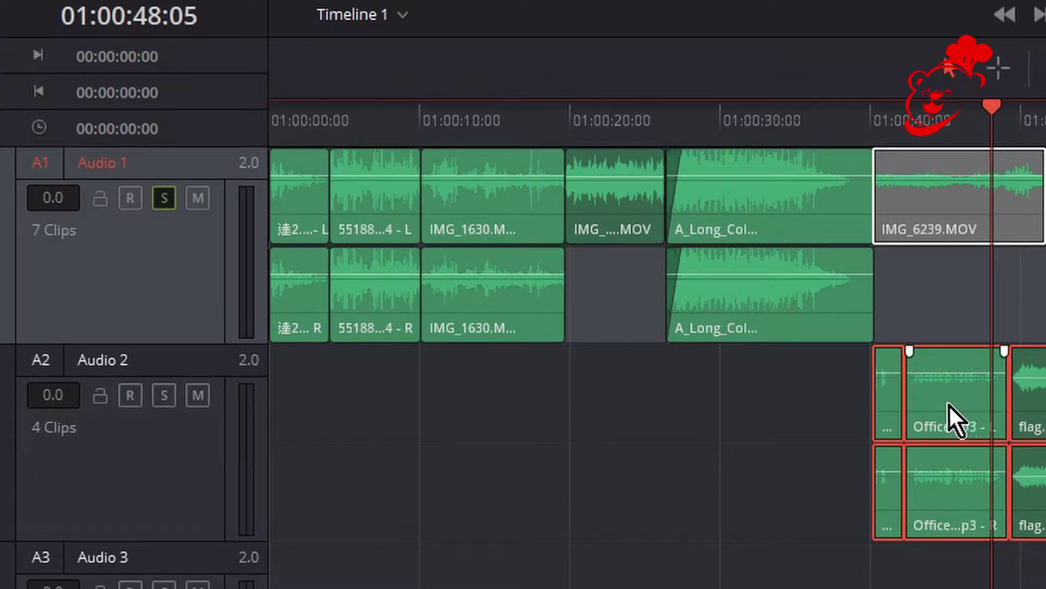
{"action": "key", "text": "d"}
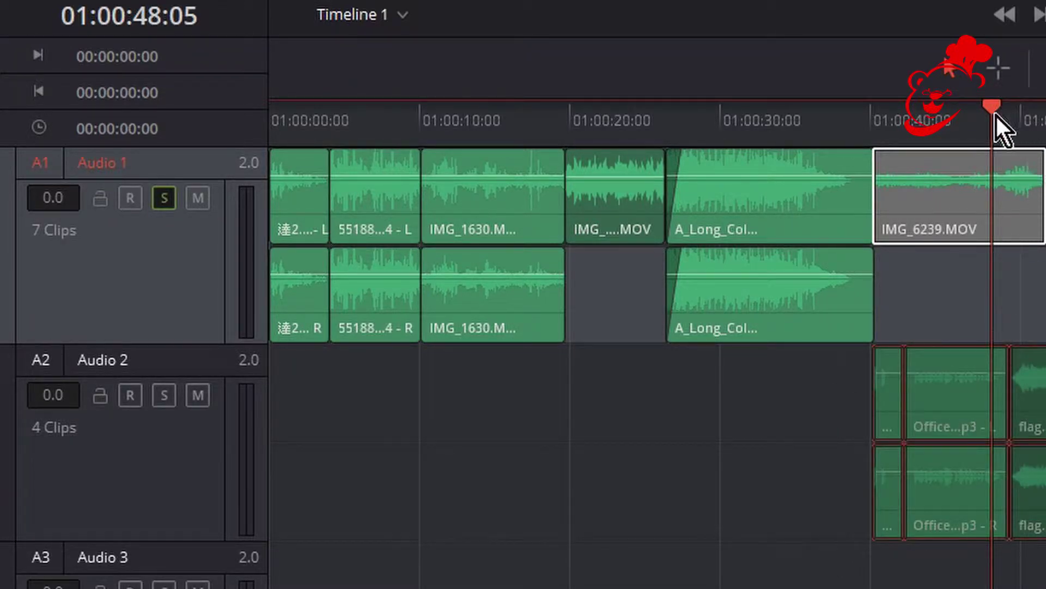
{"action": "key", "text": "space"}
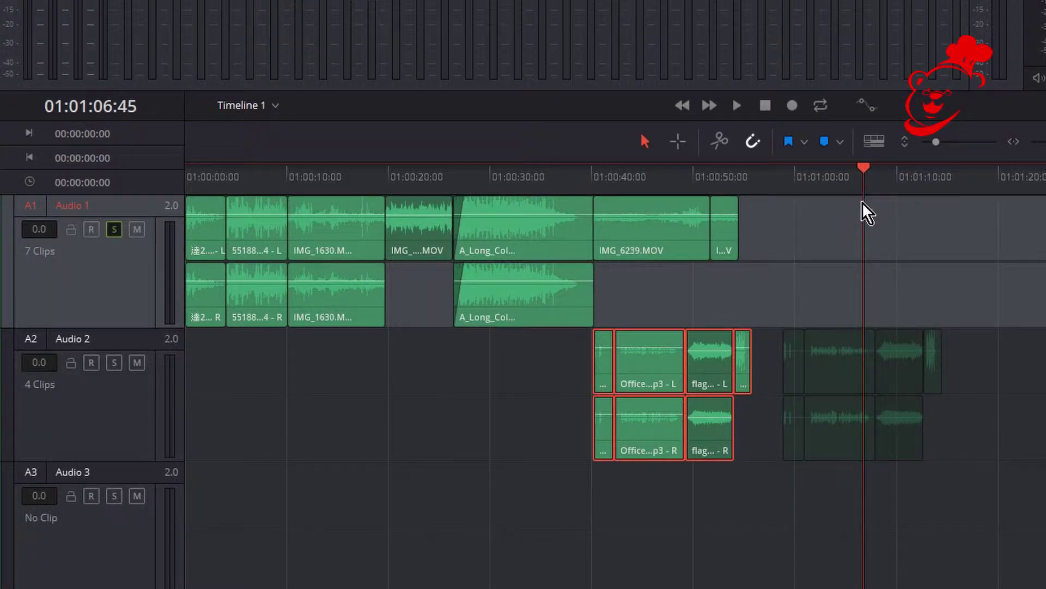
{"action": "left_click", "coordinate": [894, 224]}
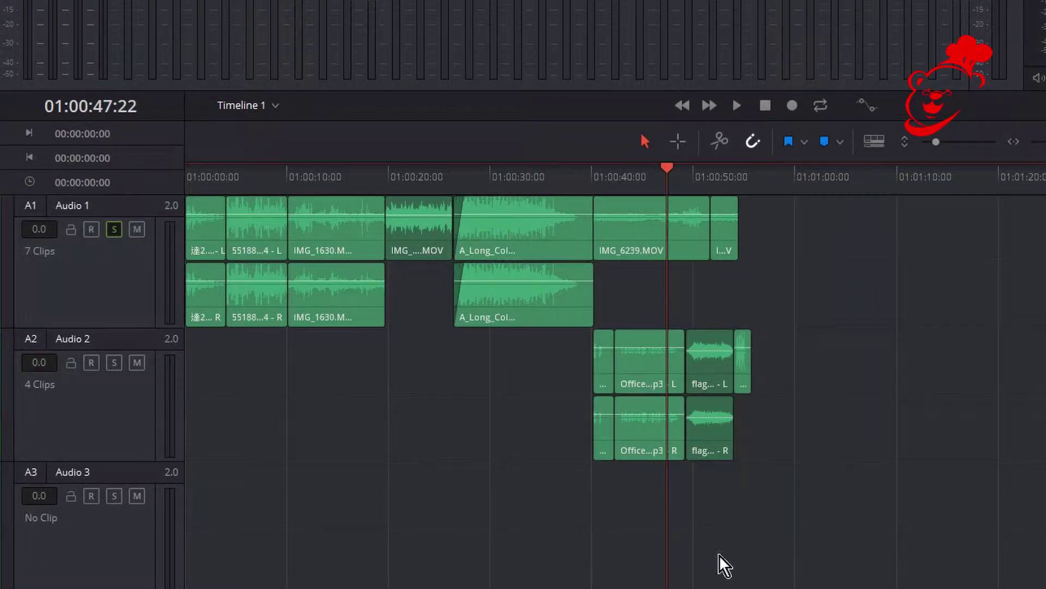
Copy the Office mp3 clip on Audio 2, paste it at playhead time 01:01:06:09, and move the copy to Audio 3 at about 01:00:47.
{"action": "left_click_drag", "start_coordinate": [656, 523], "coordinate": [648, 313]}
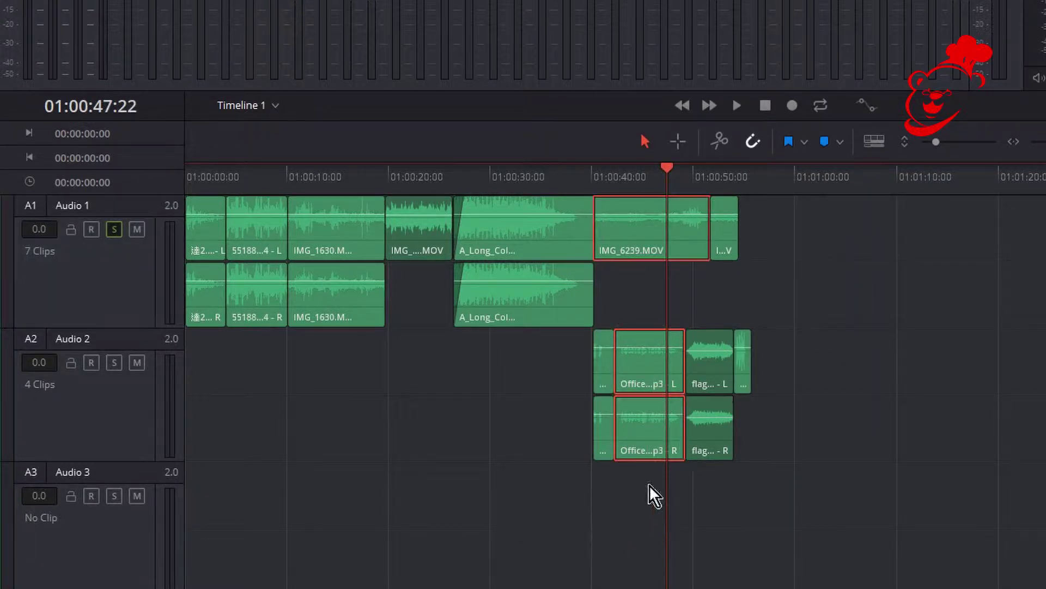
{"action": "left_click_drag", "start_coordinate": [672, 523], "coordinate": [637, 375]}
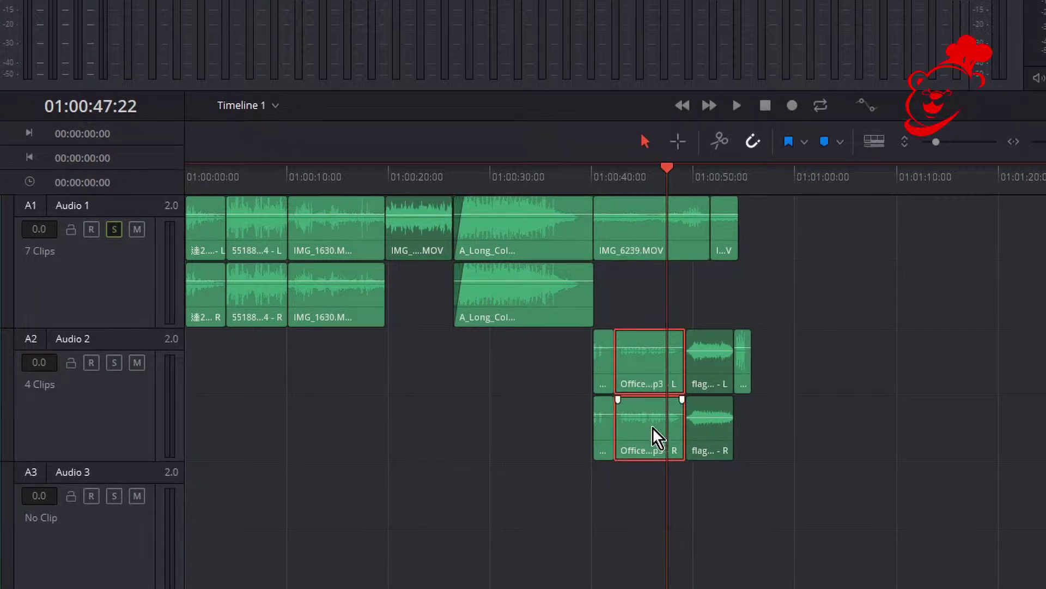
{"action": "key", "text": "d"}
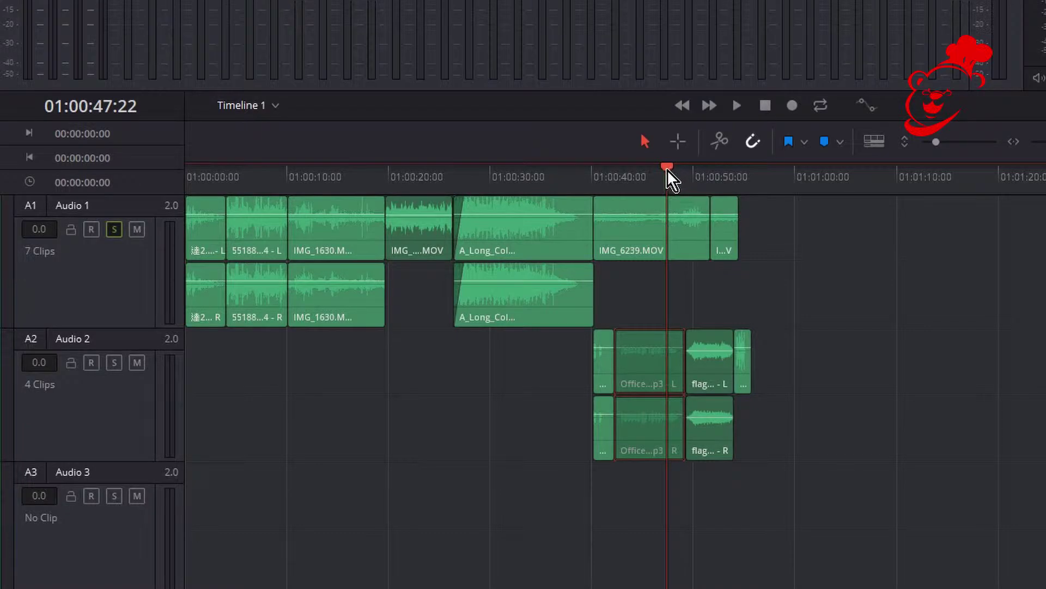
{"action": "key", "text": "d"}
{"action": "left_click_drag", "start_coordinate": [667, 168], "coordinate": [858, 191]}
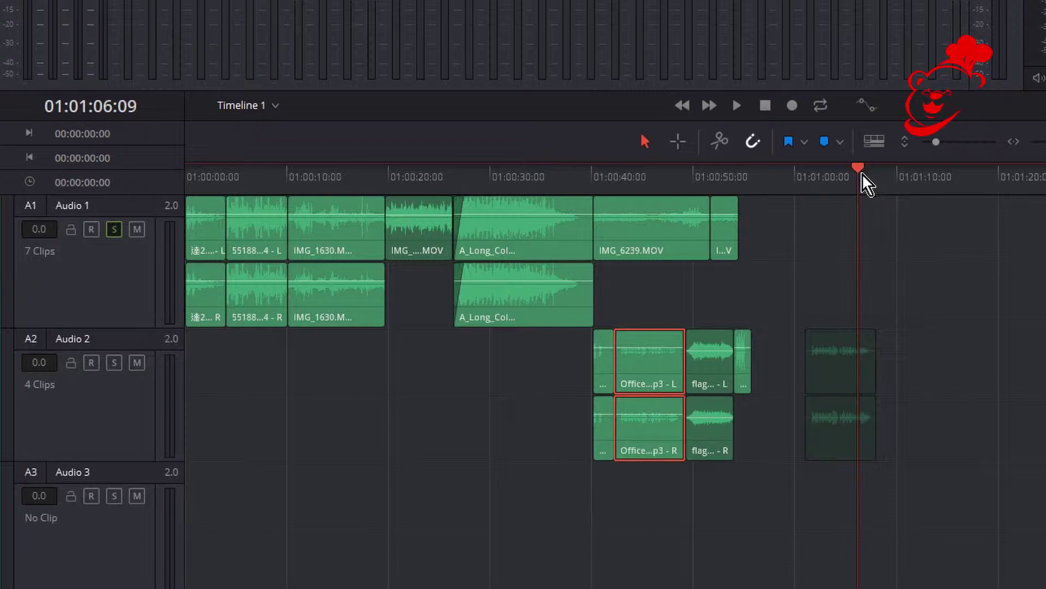
{"action": "key", "text": "ctrl+v"}
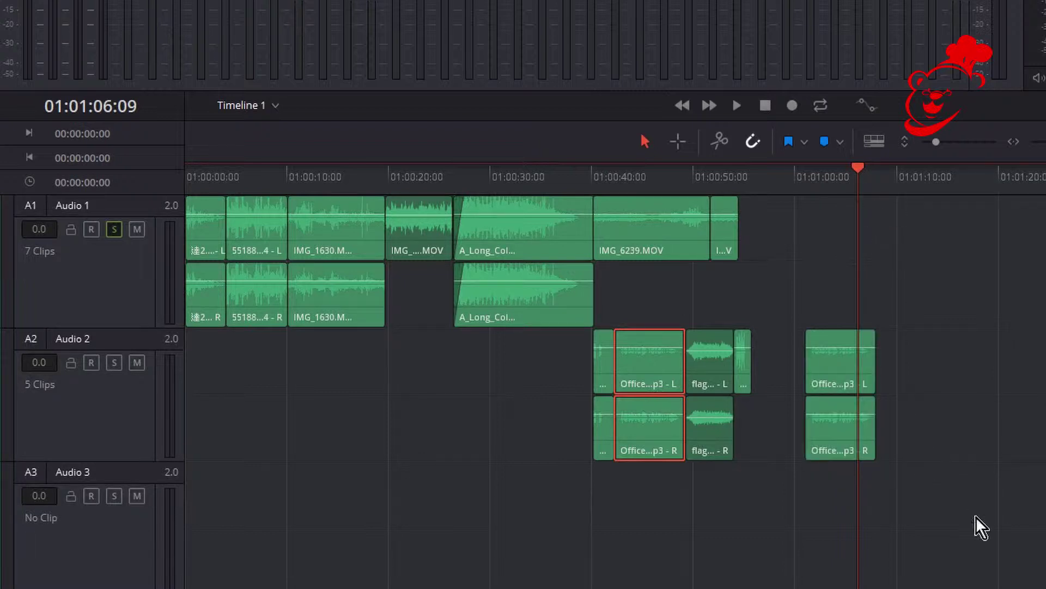
{"action": "left_click_drag", "start_coordinate": [969, 509], "coordinate": [685, 554]}
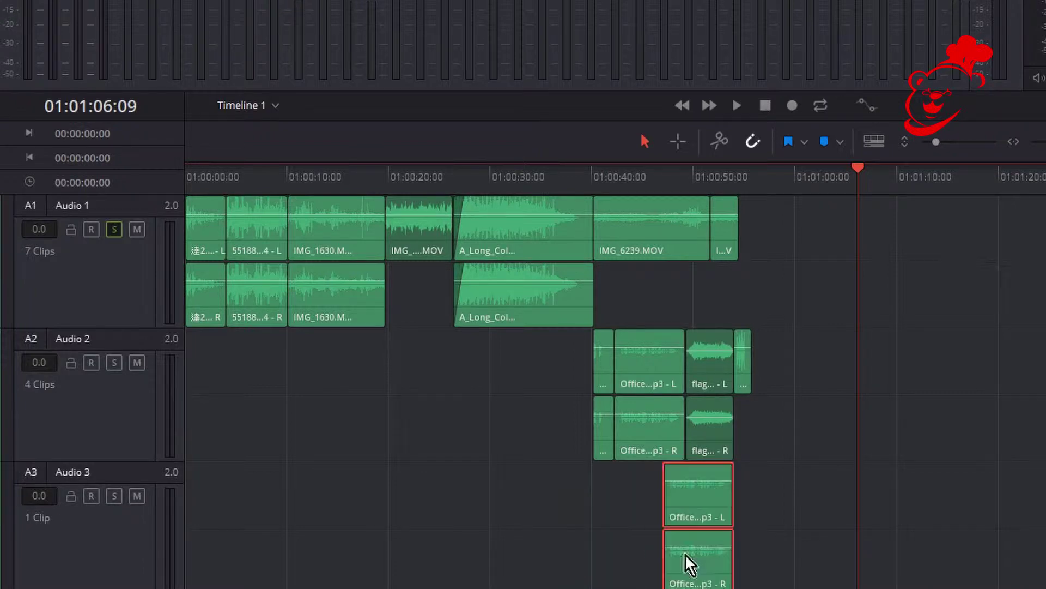
Turn off solo on Audio 1 and play all tracks together from about 01:00:38:58.
{"action": "left_click_drag", "start_coordinate": [868, 185], "coordinate": [582, 197]}
{"action": "left_click", "coordinate": [113, 230]}
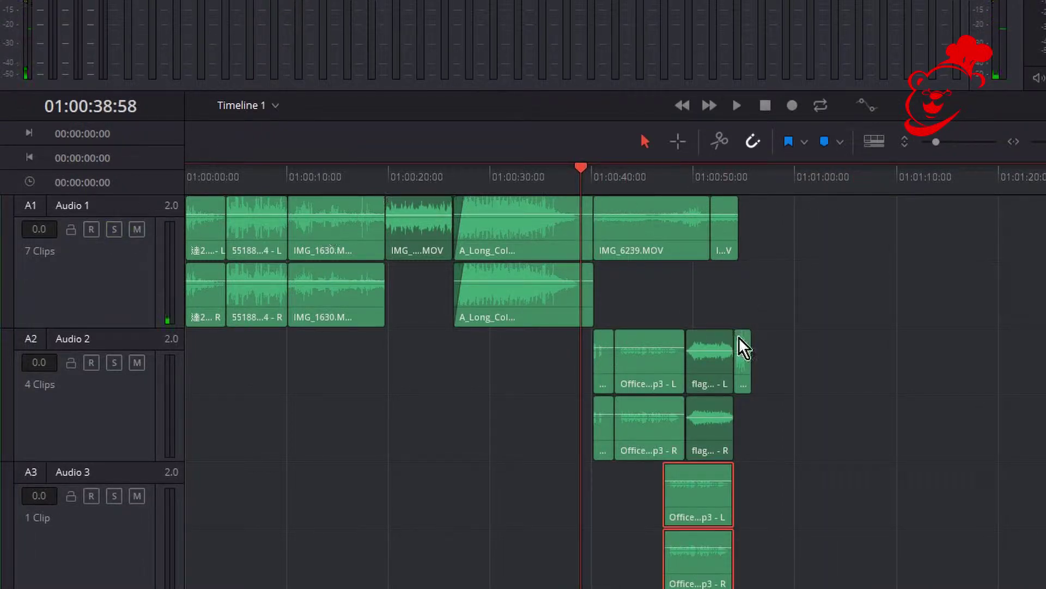
{"action": "key", "text": "space"}
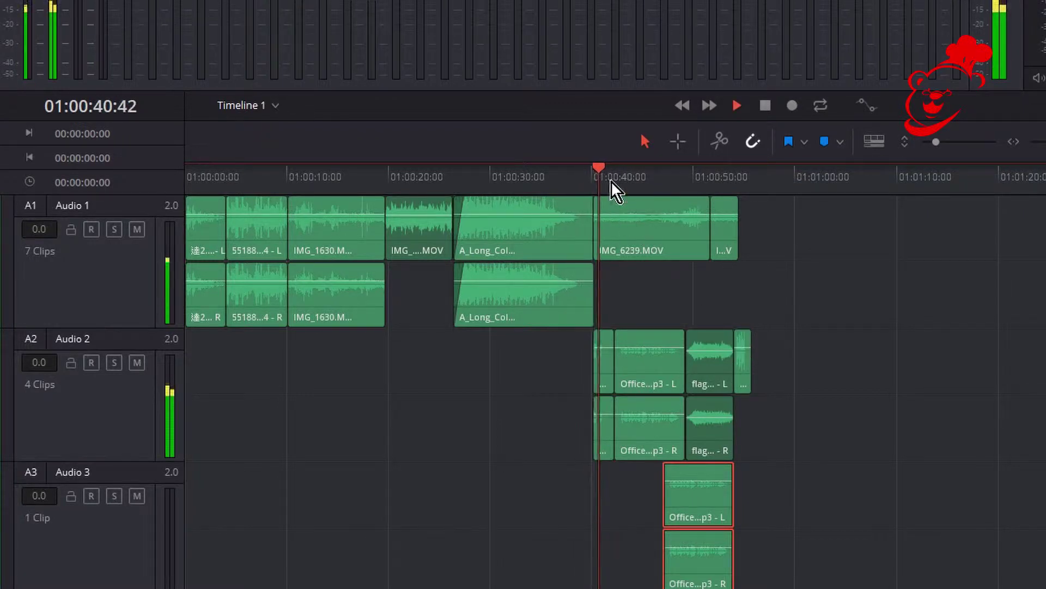
{"action": "left_click_drag", "start_coordinate": [609, 189], "coordinate": [647, 187]}
{"action": "key", "text": "space"}
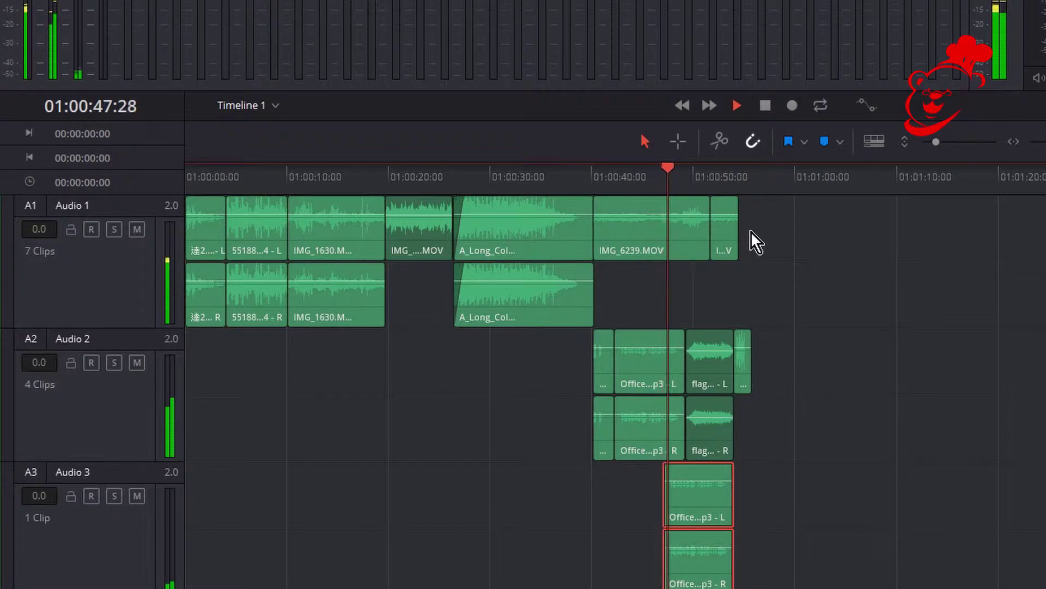
Solo Audio 2, listen to it from about 01:00:38, and turn its solo off again.
{"action": "left_click", "coordinate": [114, 363]}
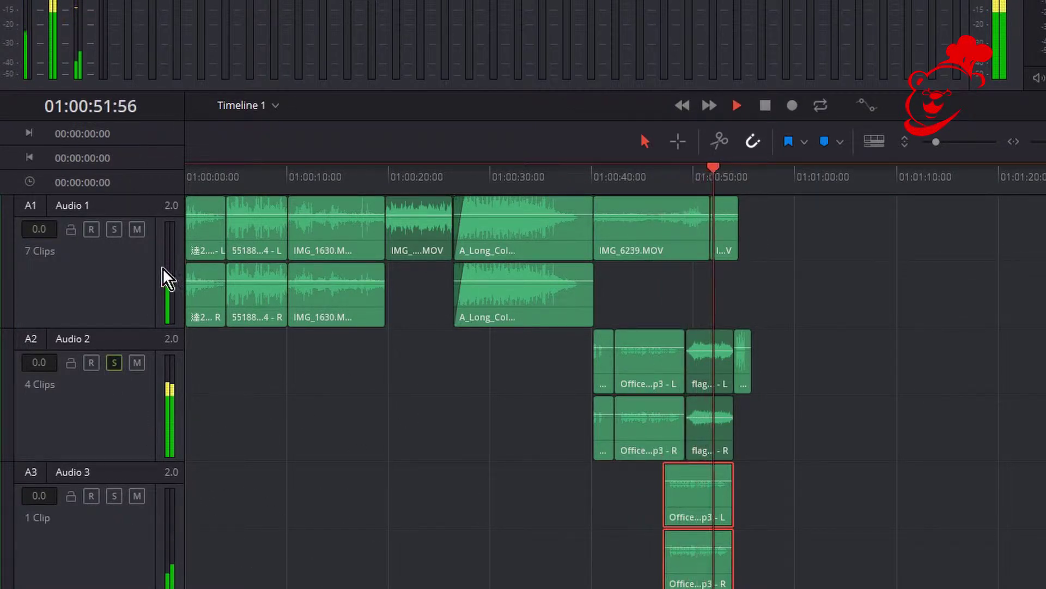
{"action": "left_click_drag", "start_coordinate": [700, 166], "coordinate": [574, 175]}
{"action": "key", "text": "space"}
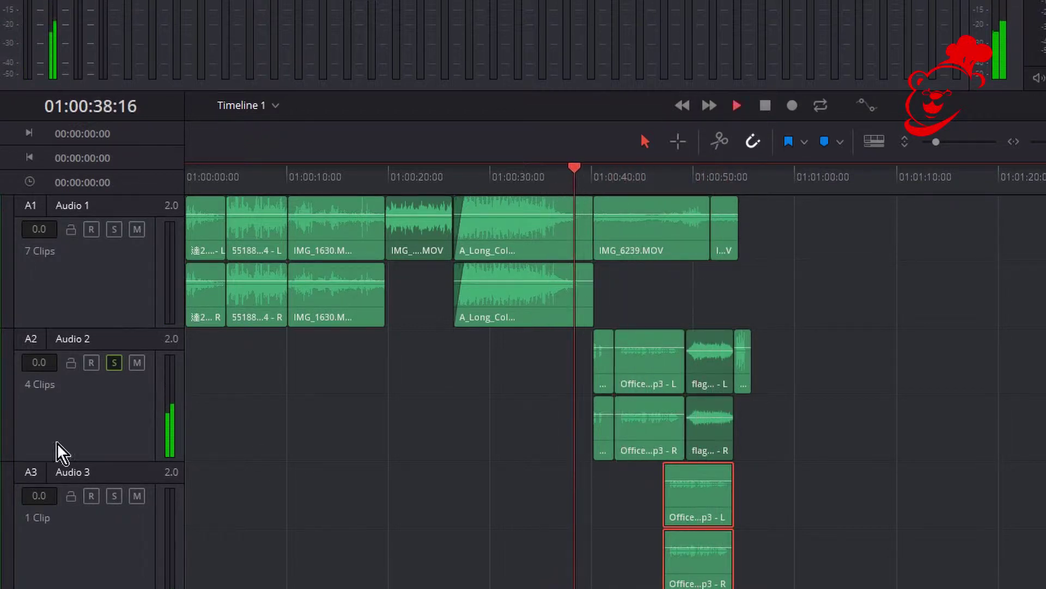
{"action": "left_click", "coordinate": [113, 362]}
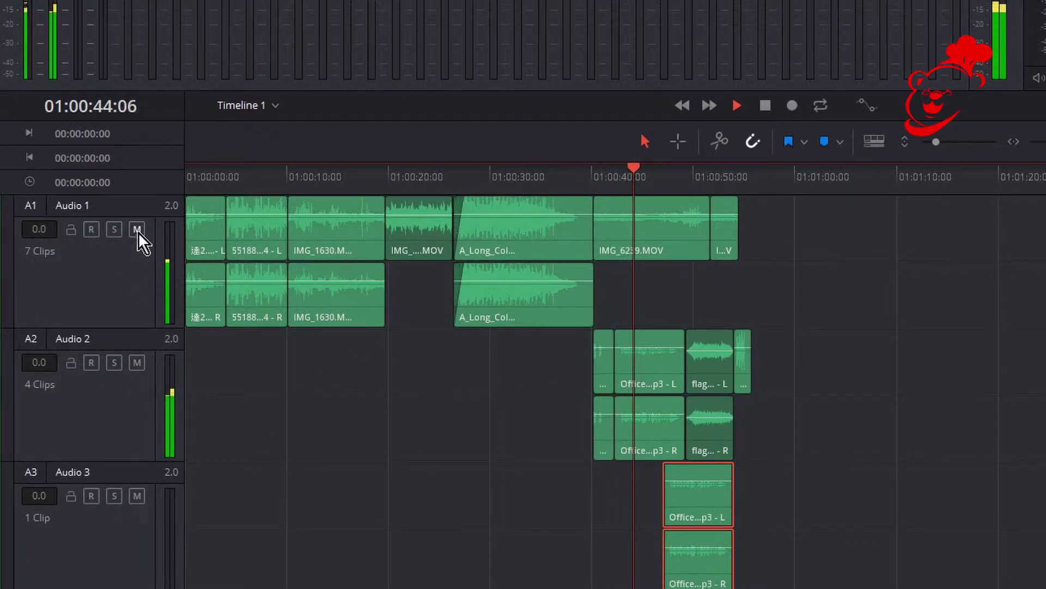
Mute Audio 1, listen to the remaining tracks from about 01:00:46, and unmute it again.
{"action": "left_click_drag", "start_coordinate": [639, 168], "coordinate": [285, 196]}
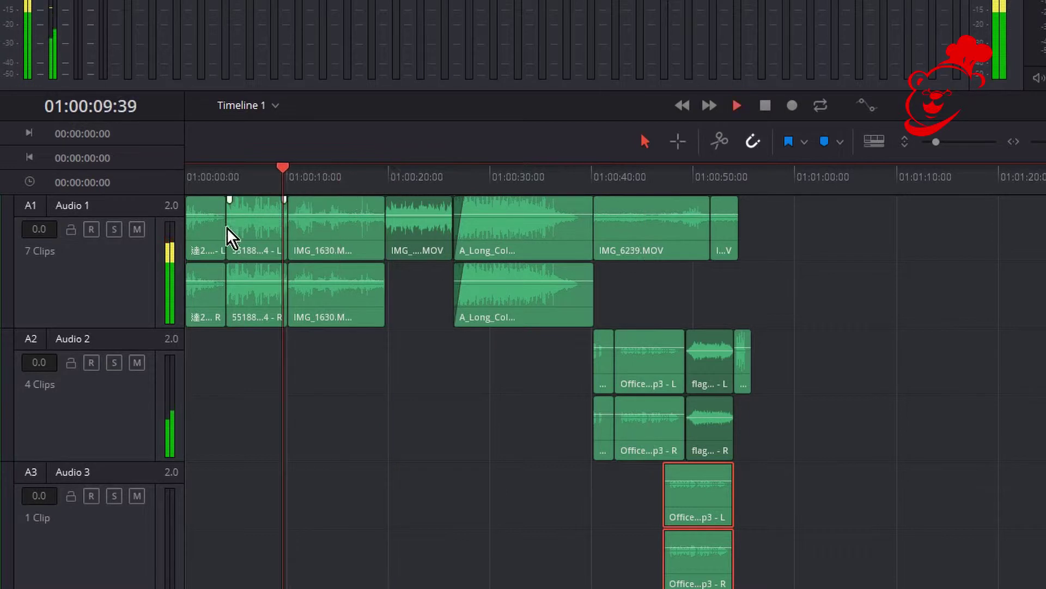
{"action": "left_click", "coordinate": [138, 229]}
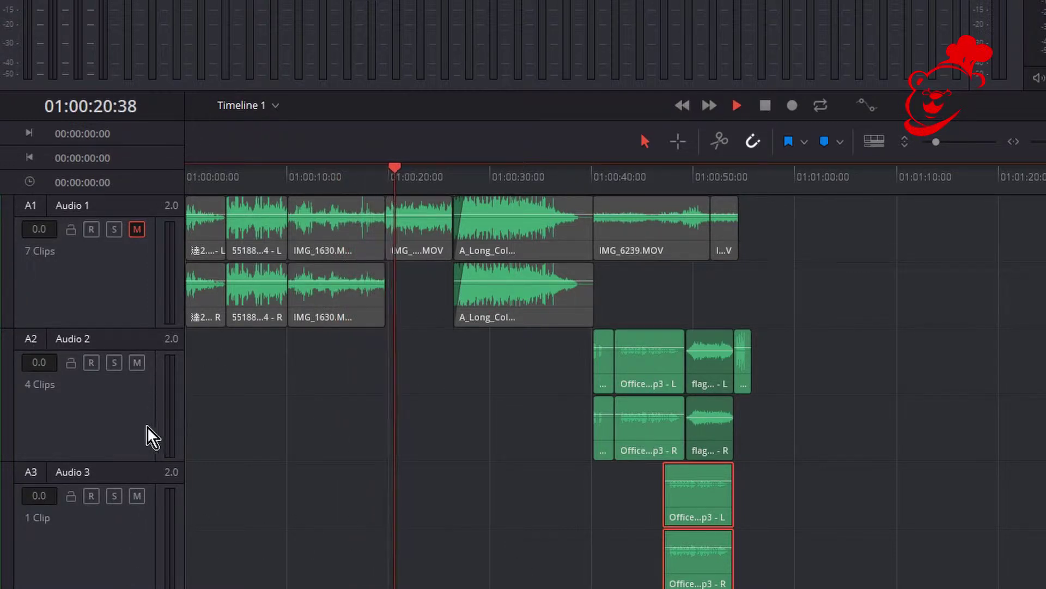
{"action": "left_click", "coordinate": [654, 199]}
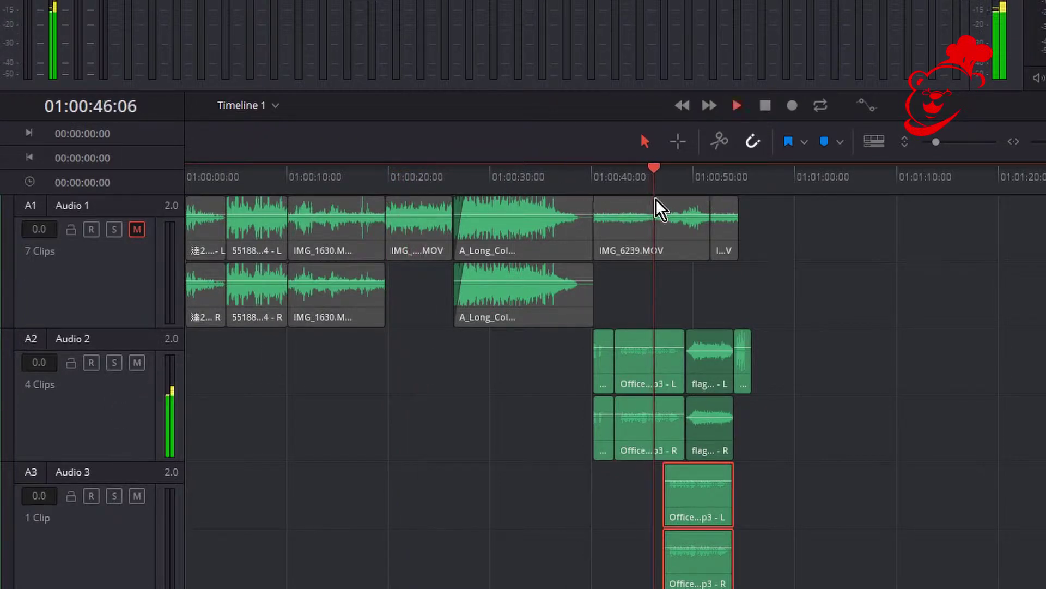
{"action": "key", "text": "space"}
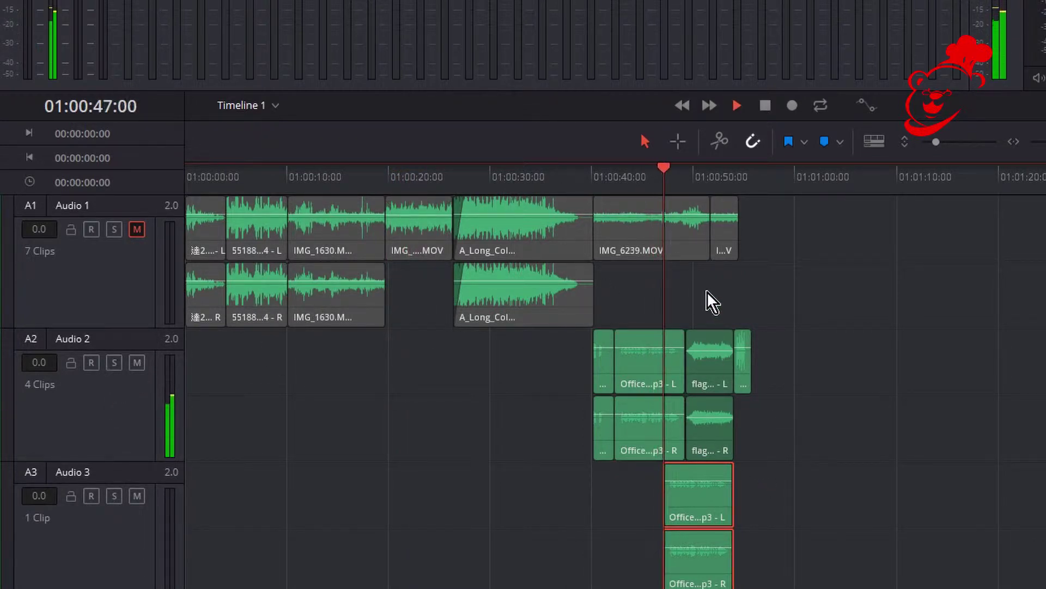
{"action": "key", "text": "space"}
{"action": "left_click", "coordinate": [136, 229]}
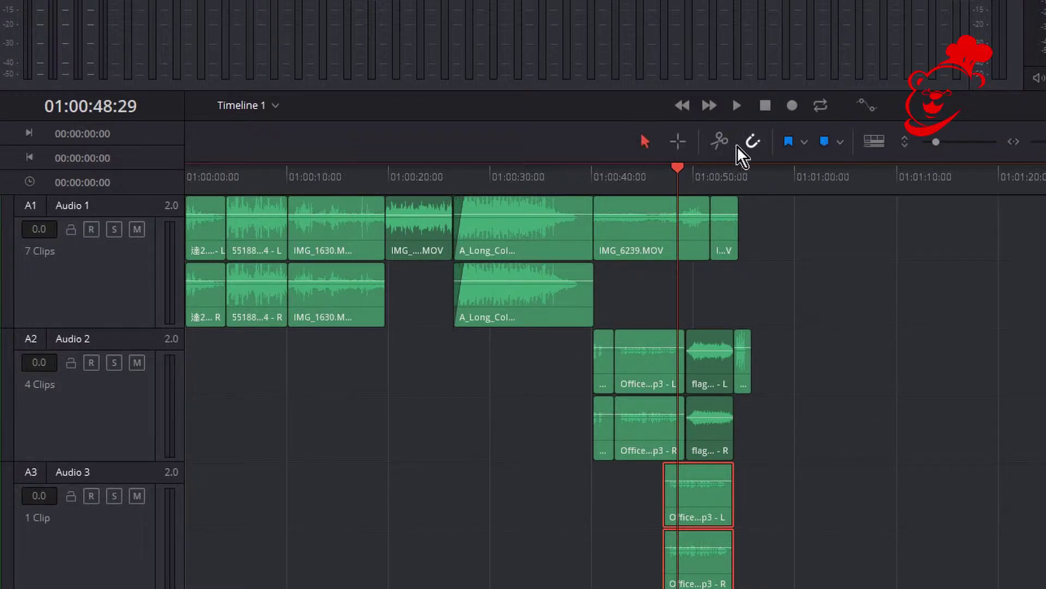
Select a range across Audio 1, Audio 2 and Audio 3 from 01:00:33:43 to 01:01:01:40 with the range selection tool.
{"action": "left_click", "coordinate": [679, 140]}
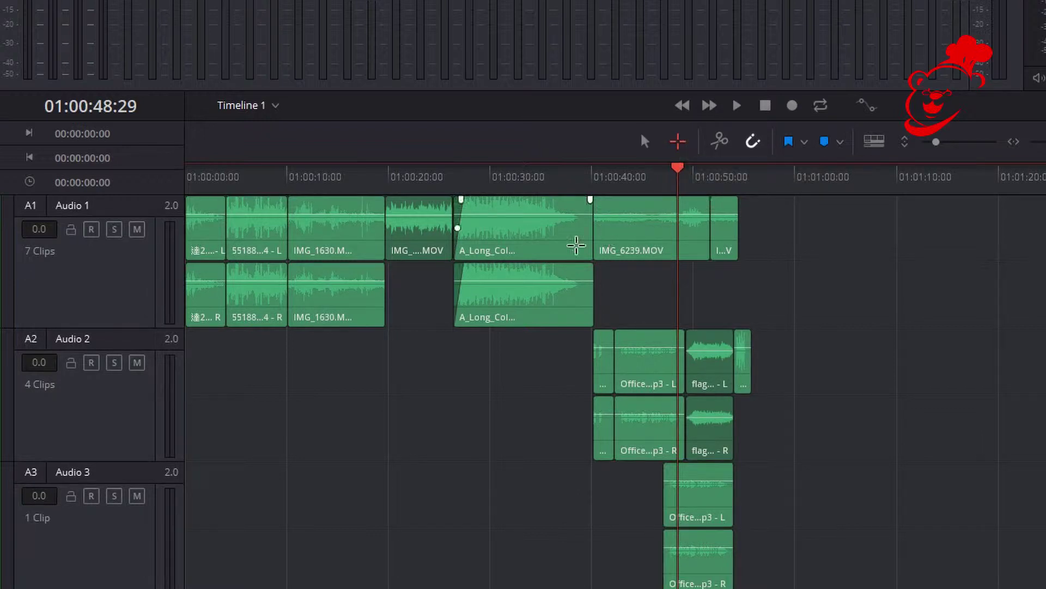
{"action": "left_click_drag", "start_coordinate": [513, 181], "coordinate": [616, 261]}
{"action": "left_click_drag", "start_coordinate": [813, 527], "coordinate": [528, 322]}
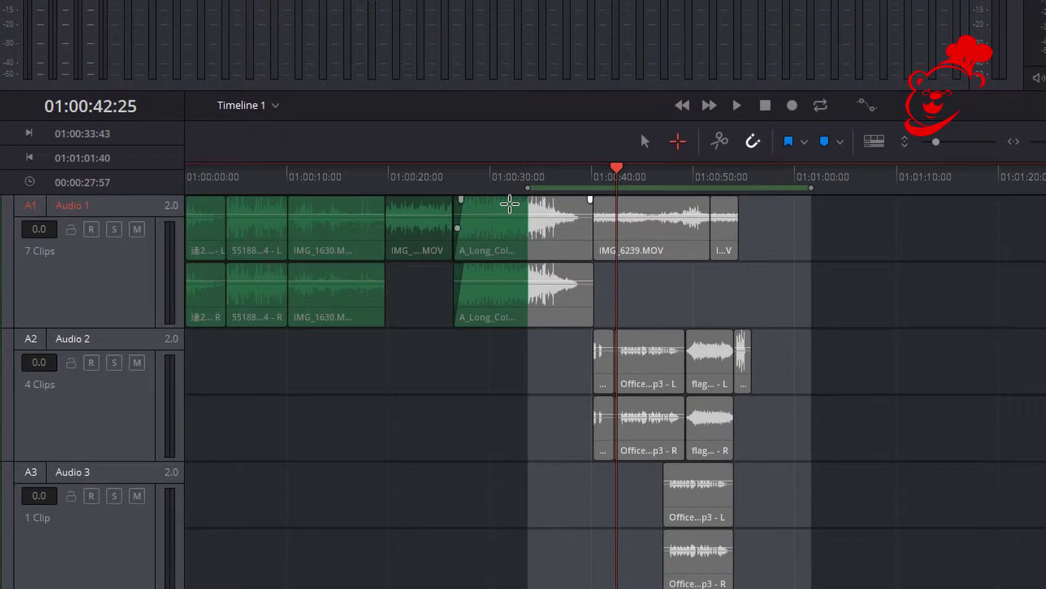
{"action": "mouse_move", "coordinate": [633, 182]}
{"action": "left_mouse_down"}
{"action": "mouse_move", "coordinate": [612, 174]}
{"action": "mouse_move", "coordinate": [672, 177]}
{"action": "mouse_move", "coordinate": [617, 179]}
{"action": "mouse_move", "coordinate": [657, 183]}
{"action": "mouse_move", "coordinate": [625, 191]}
{"action": "mouse_move", "coordinate": [635, 188]}
{"action": "left_mouse_up"}
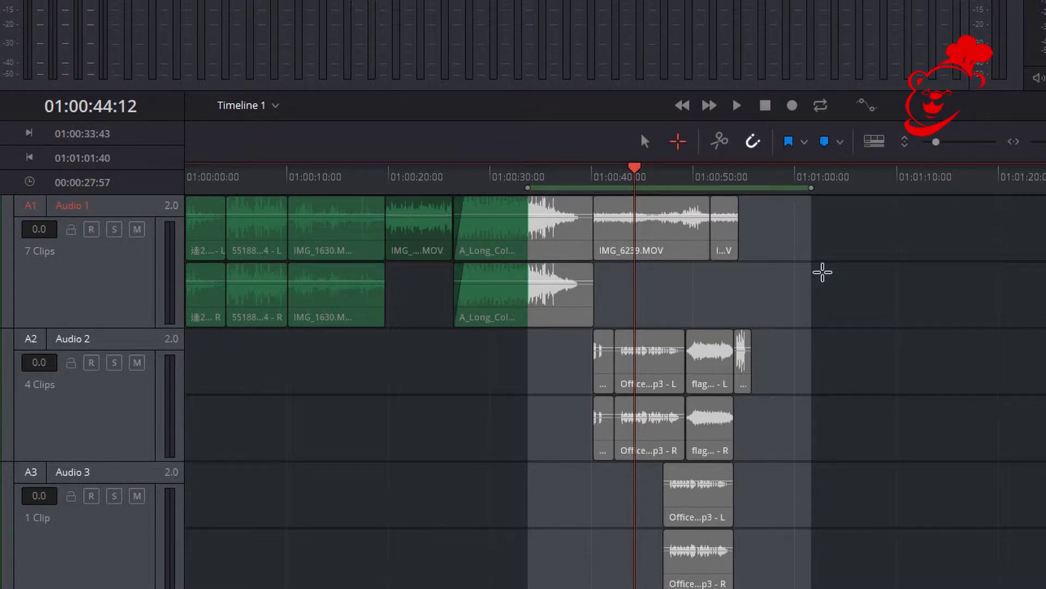
Clear the range selection across the three audio tracks.
{"action": "key", "text": "alt+x"}
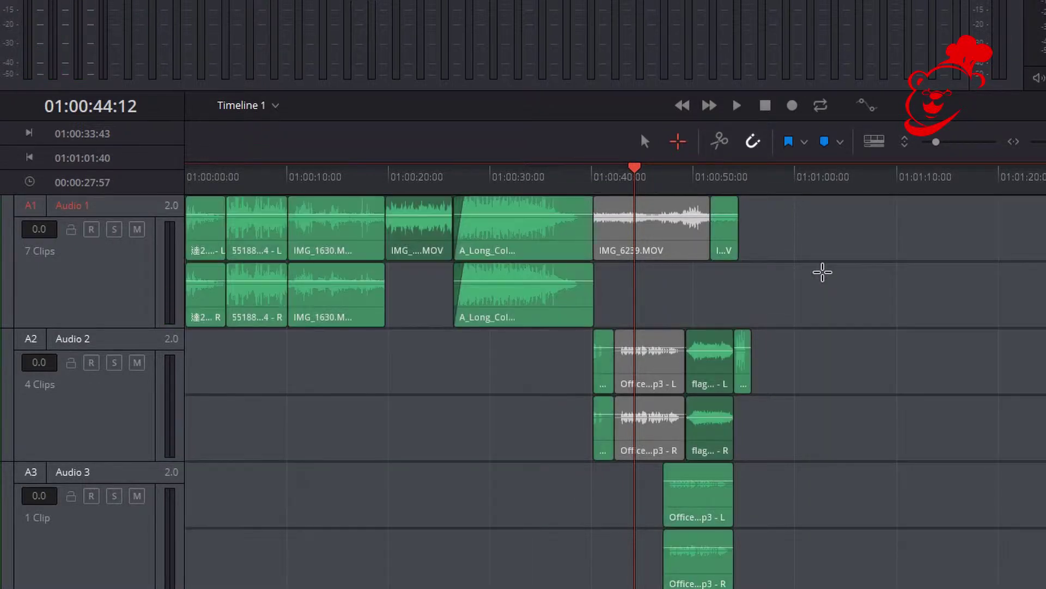
{"action": "left_click", "coordinate": [834, 396]}
{"action": "left_click_drag", "start_coordinate": [816, 299], "coordinate": [789, 380]}
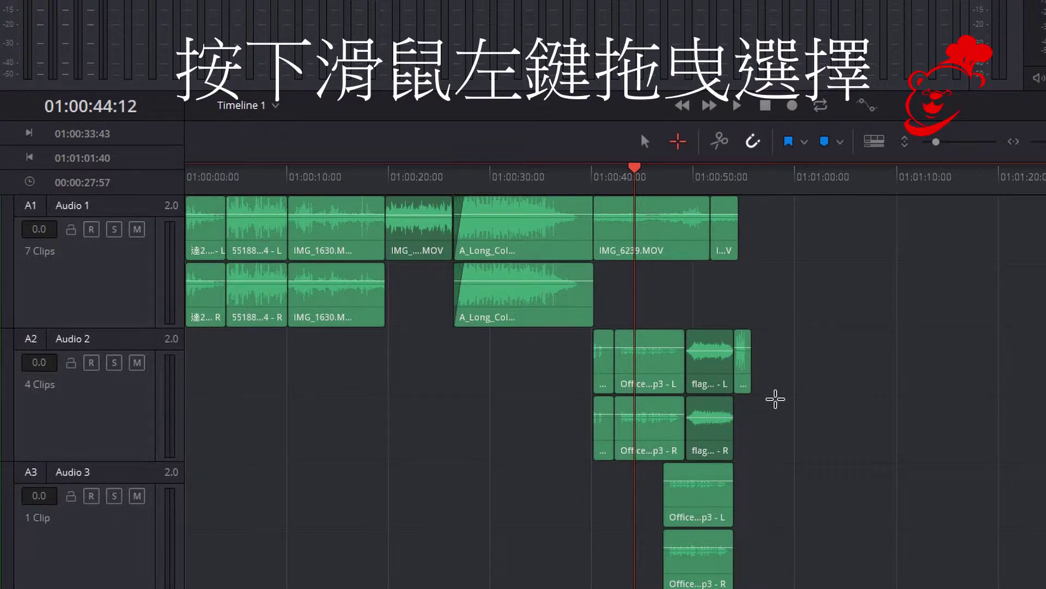
Select a range on Audio 2 and Audio 3 from 01:00:26:22 to 01:00:51:08 and briefly play the timeline within it.
{"action": "left_click_drag", "start_coordinate": [634, 170], "coordinate": [564, 170]}
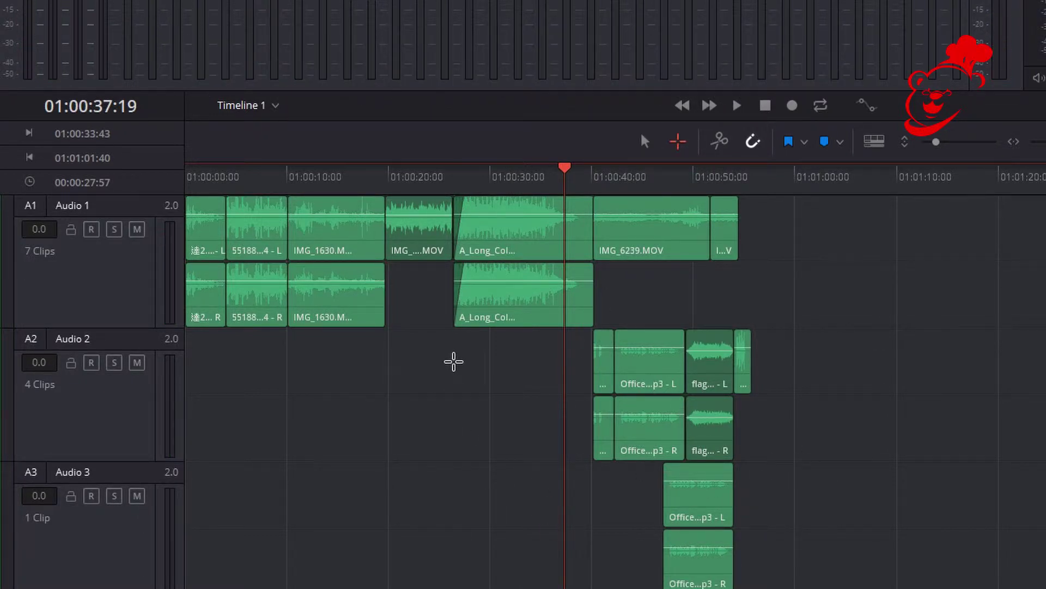
{"action": "left_click_drag", "start_coordinate": [453, 361], "coordinate": [705, 538]}
{"action": "left_click_drag", "start_coordinate": [564, 182], "coordinate": [514, 187]}
{"action": "key", "text": "space"}
{"action": "key", "text": "space"}
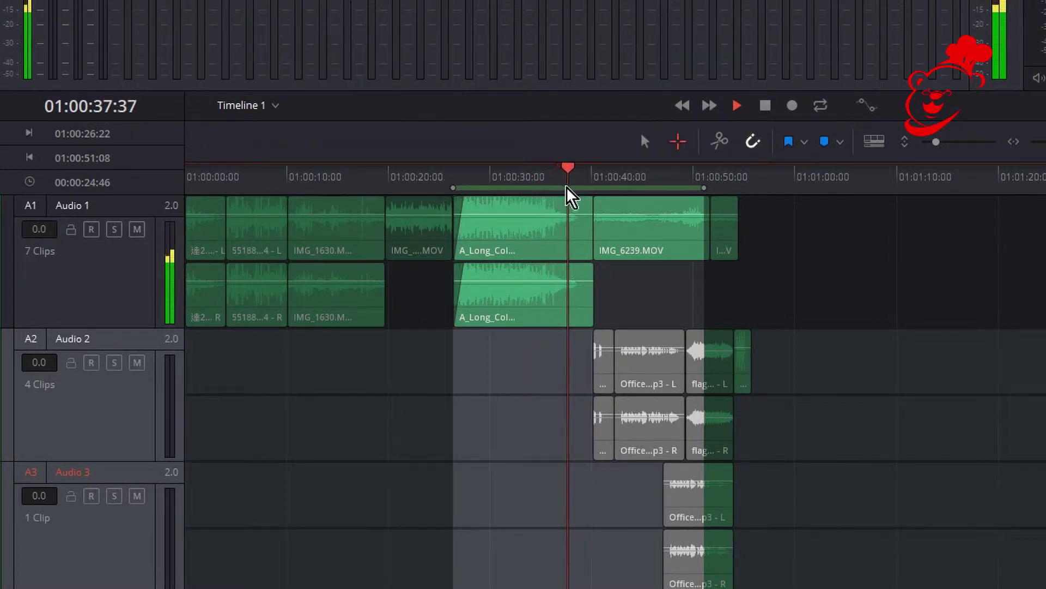
{"action": "key", "text": "space"}
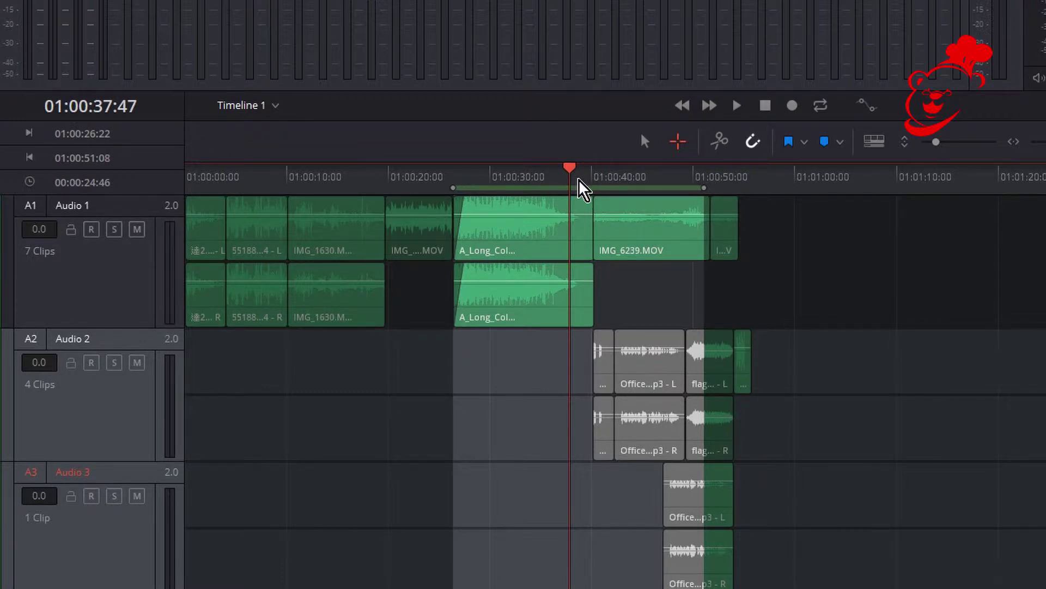
Clear the current range and select a new one on Audio 2 from 01:00:48:25 to 01:00:55:27 with the range selection tool.
{"action": "key", "text": "alt+x"}
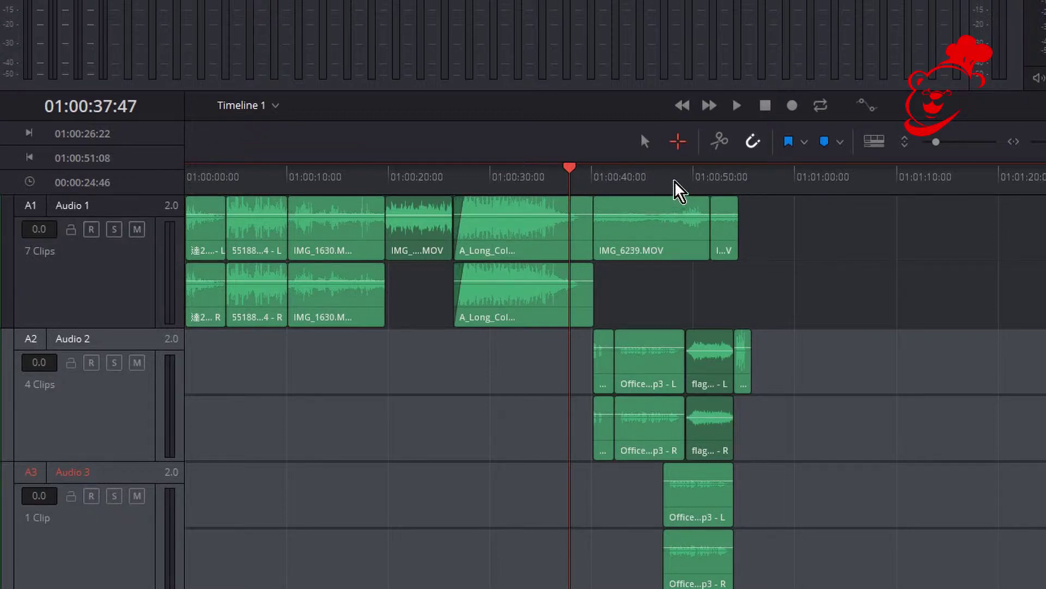
{"action": "left_click_drag", "start_coordinate": [675, 181], "coordinate": [697, 176]}
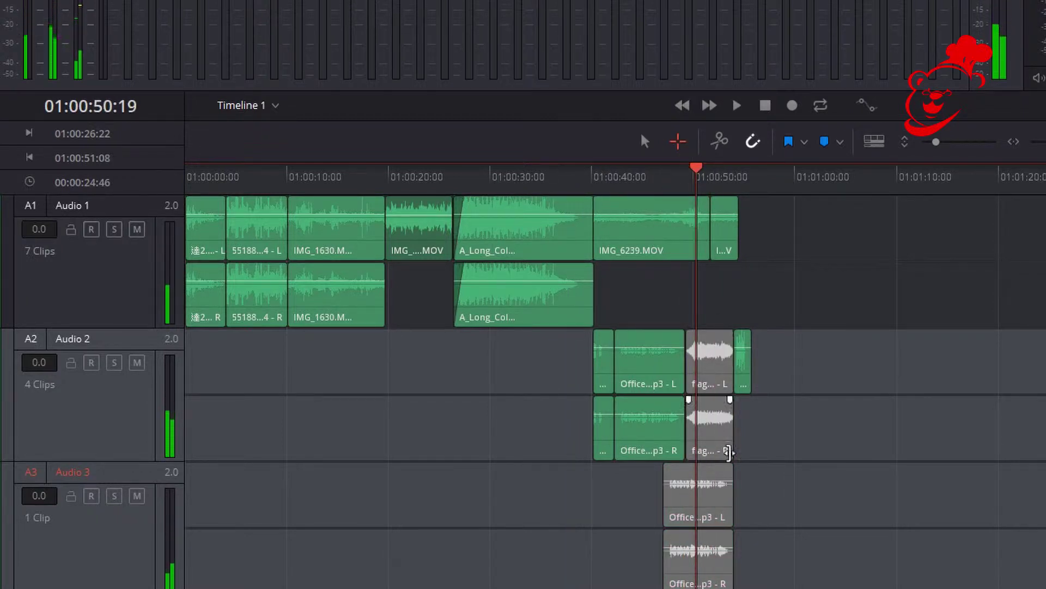
{"action": "left_click_drag", "start_coordinate": [748, 446], "coordinate": [654, 354]}
{"action": "left_click_drag", "start_coordinate": [661, 348], "coordinate": [676, 349]}
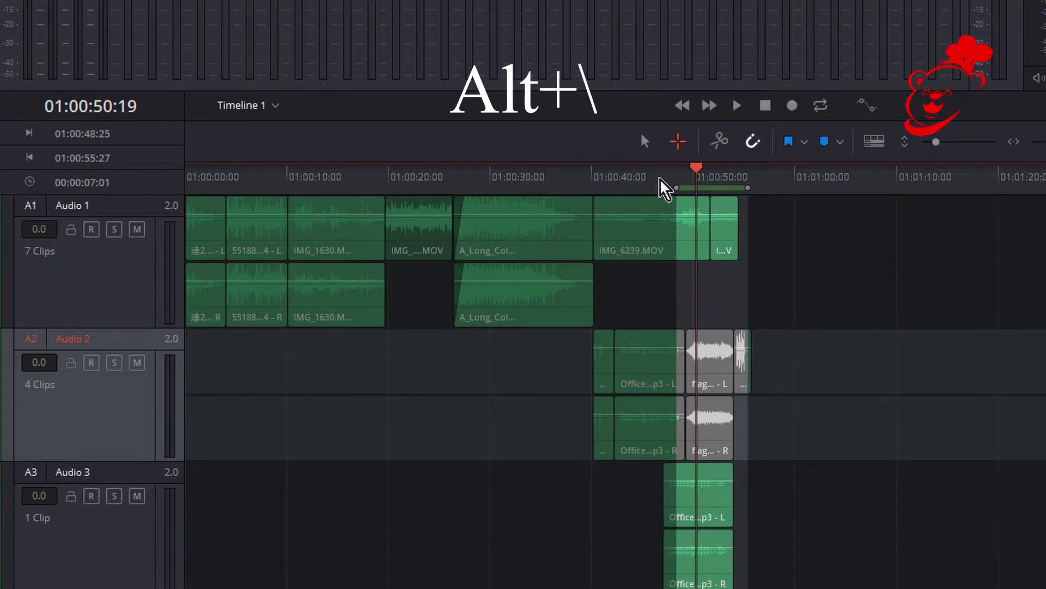
Play the selected range from in to out, then enable looping, play the range repeatedly and stop playback.
{"action": "key", "text": "alt+backslash"}
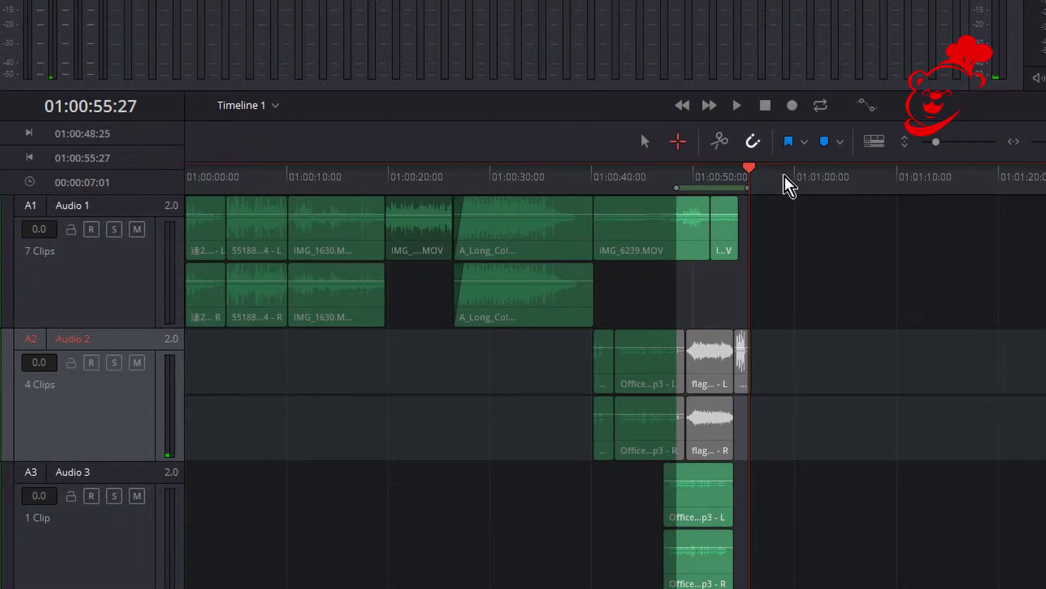
{"action": "left_click", "coordinate": [821, 106]}
{"action": "key", "text": "space"}
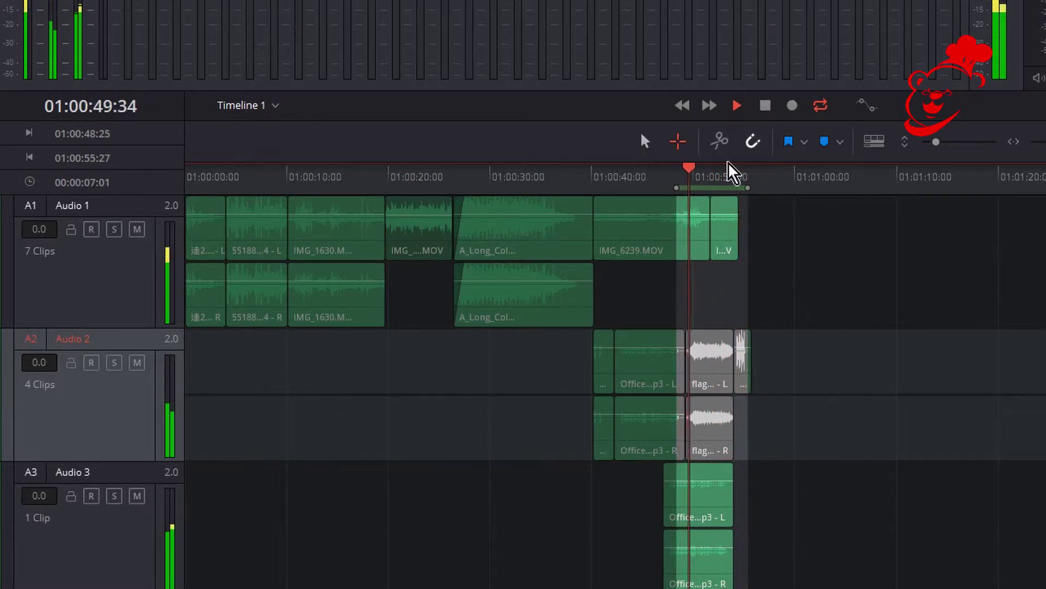
{"action": "left_click", "coordinate": [765, 105]}
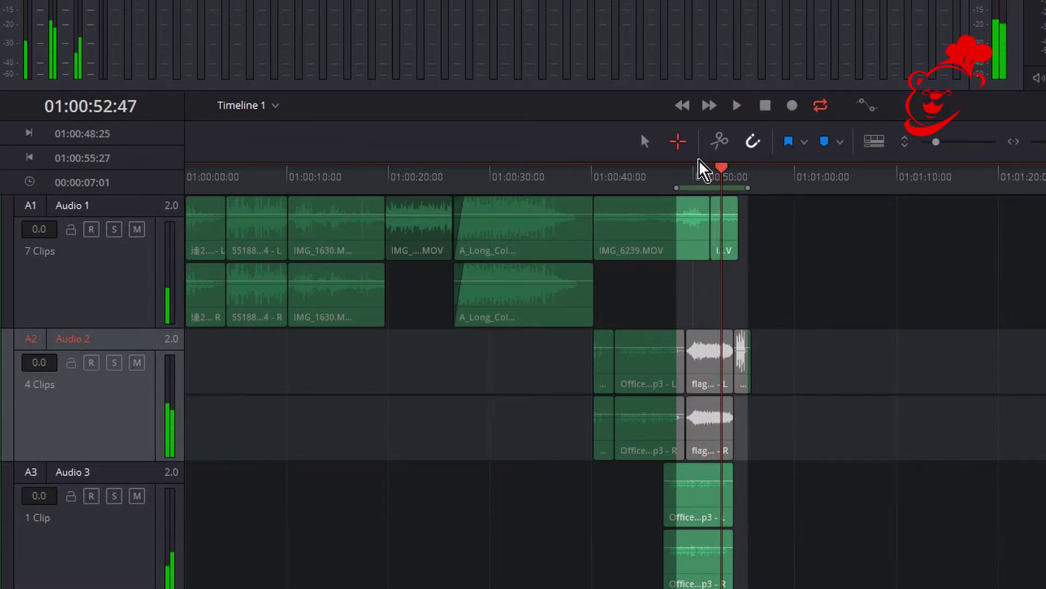
Clear the range and select the full extents of the Officers_Call.mp3 clip on Audio 2, then the A_Long_Cold_Sting clip on Audio 1, before deselecting.
{"action": "left_click", "coordinate": [721, 170]}
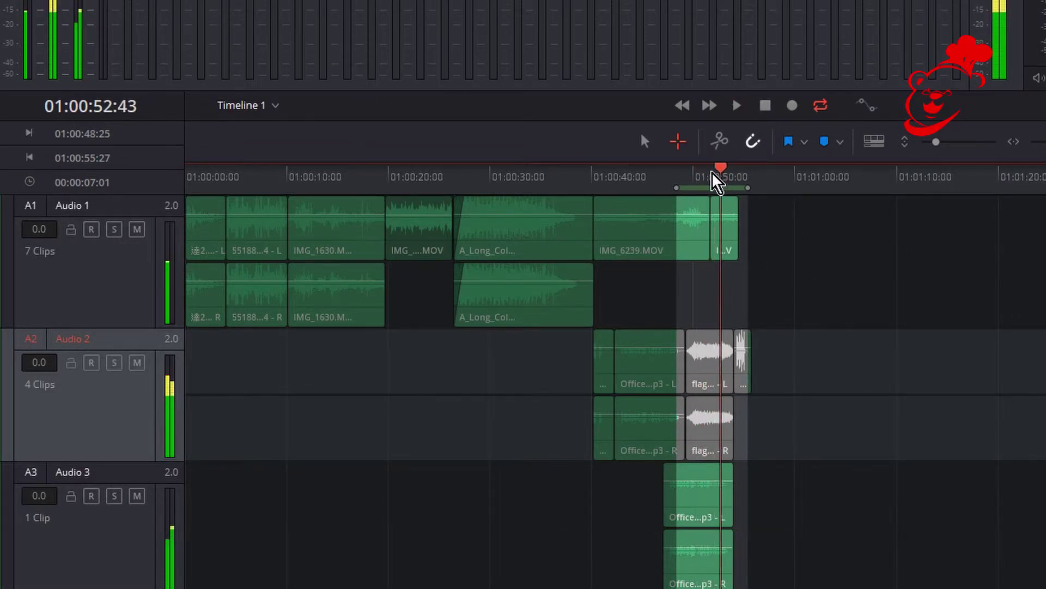
{"action": "left_click", "coordinate": [733, 211]}
{"action": "mouse_move", "coordinate": [711, 375]}
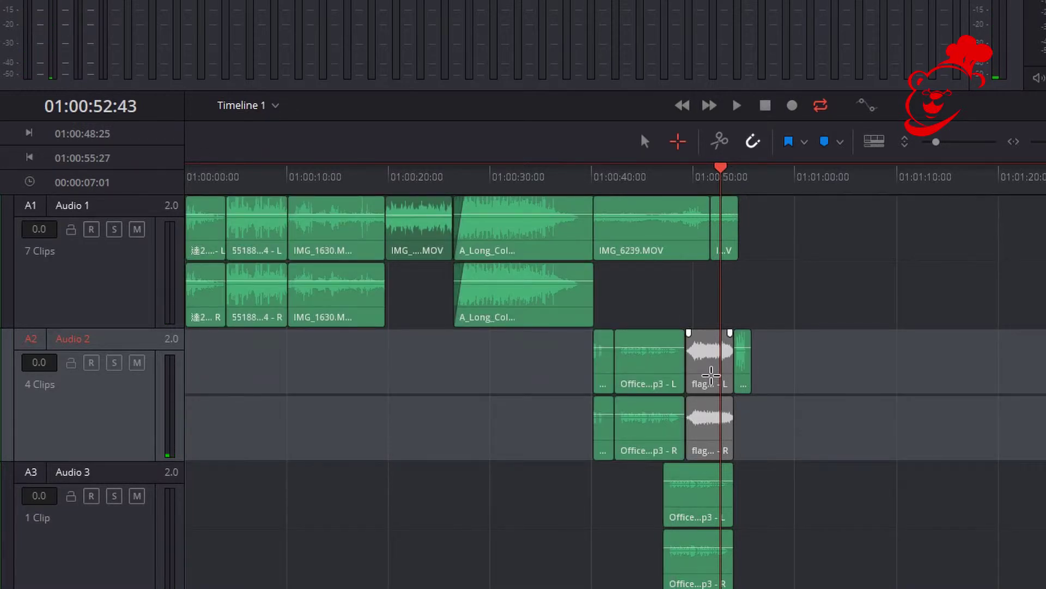
{"action": "left_click", "coordinate": [659, 378]}
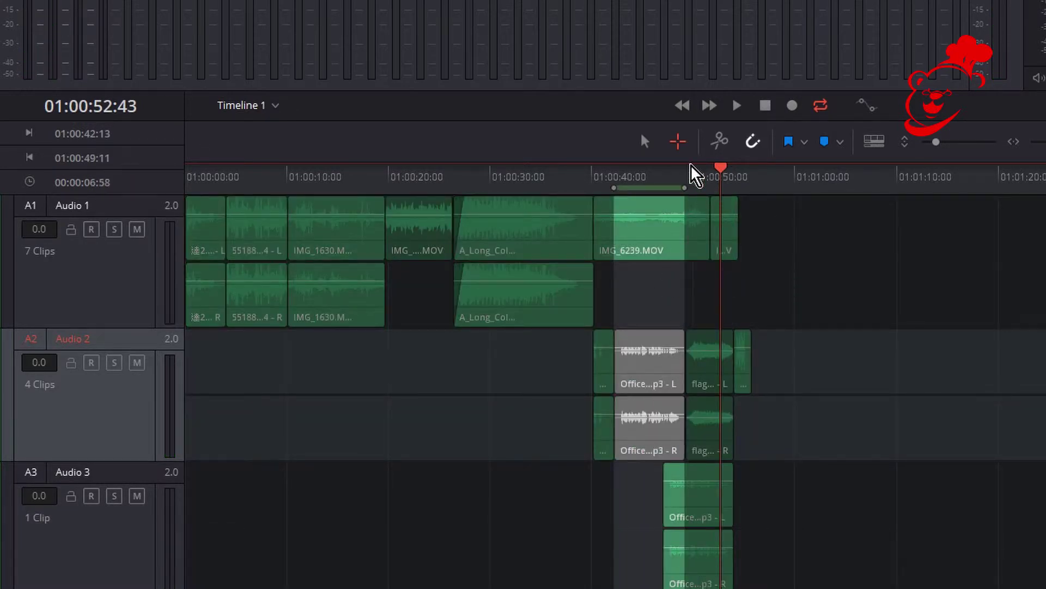
{"action": "left_click", "coordinate": [529, 235]}
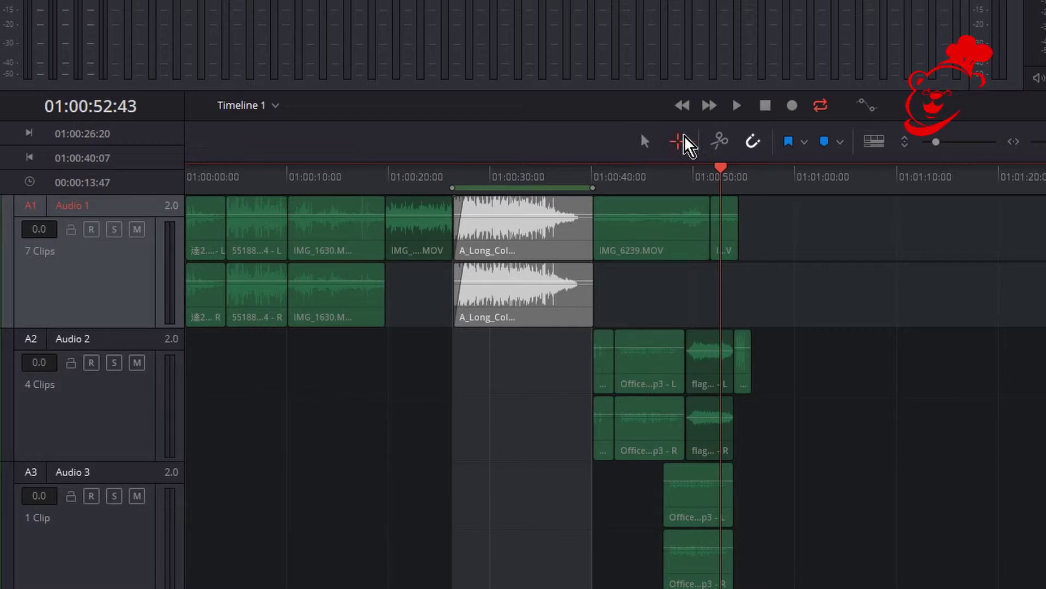
{"action": "left_click", "coordinate": [403, 237]}
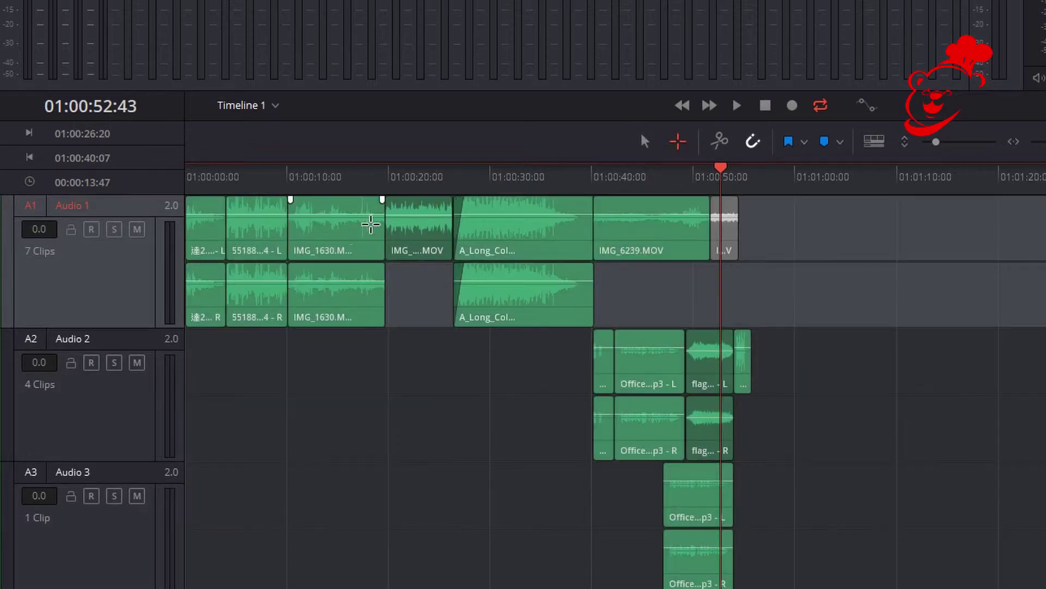
Switch to the selection tool and scrub the playhead across the Audio 1 clips to select each clip beneath it.
{"action": "left_click", "coordinate": [645, 144]}
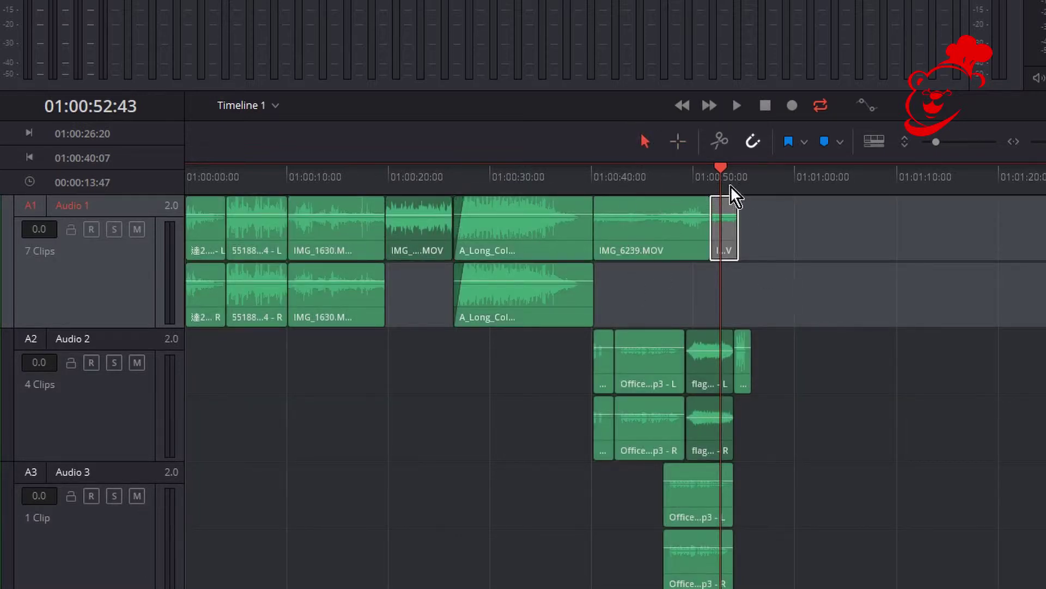
{"action": "key", "text": "space"}
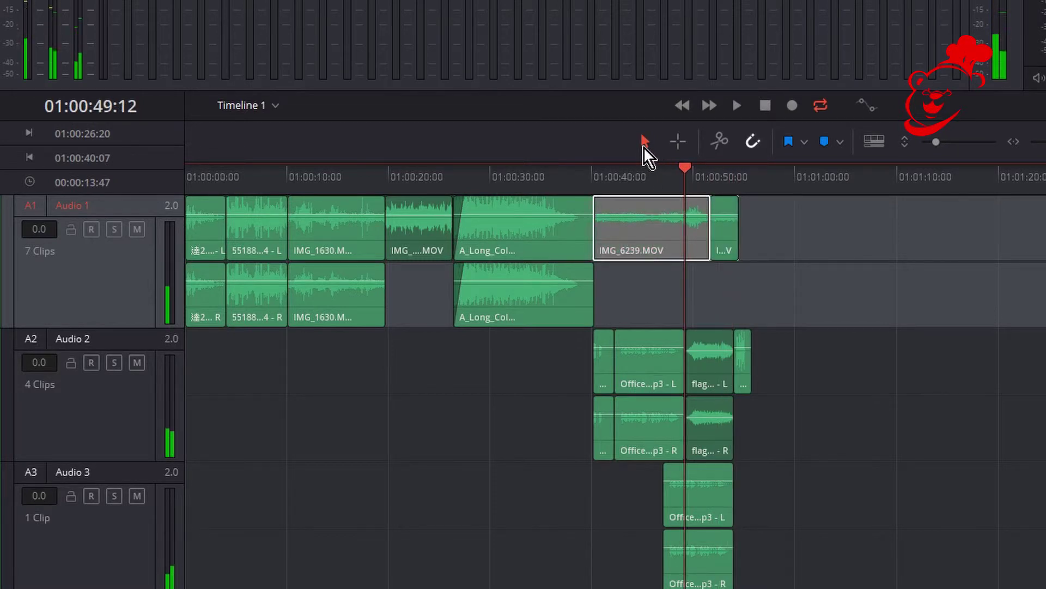
{"action": "left_click_drag", "start_coordinate": [684, 169], "coordinate": [543, 176]}
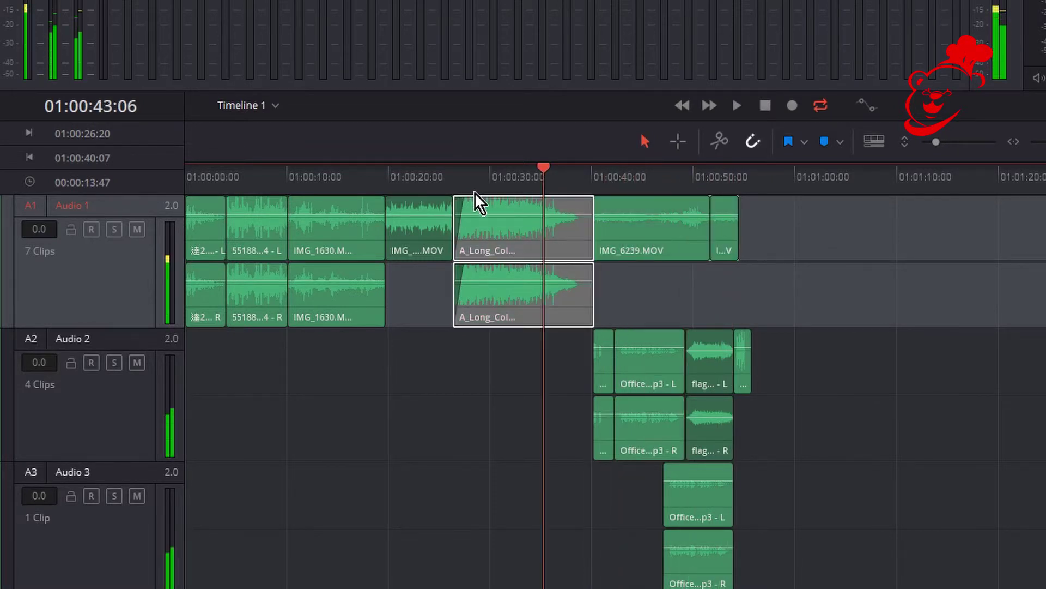
{"action": "left_click", "coordinate": [606, 188]}
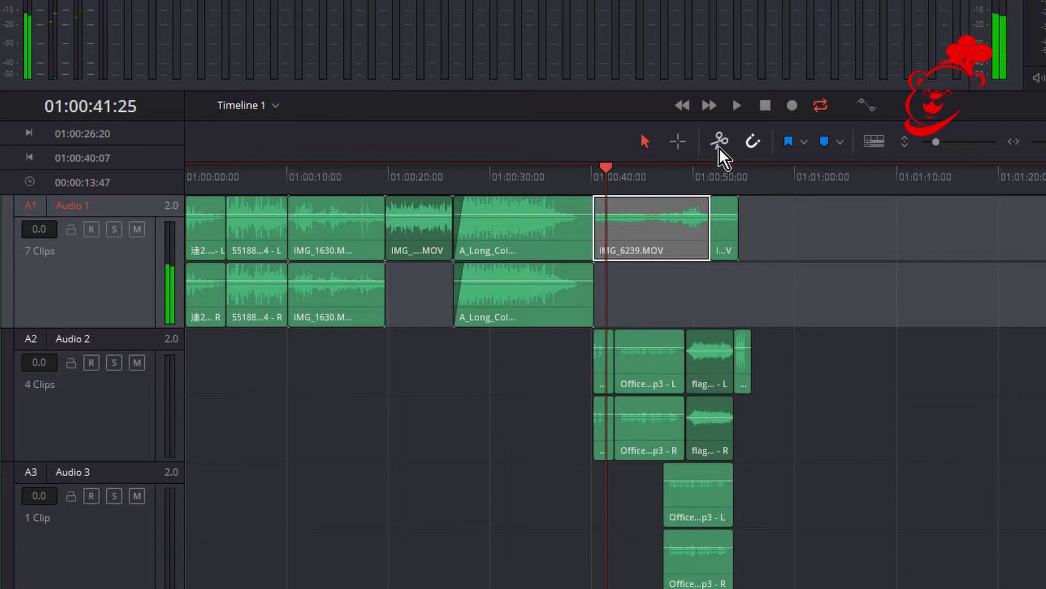
{"action": "left_click_drag", "start_coordinate": [630, 171], "coordinate": [643, 171]}
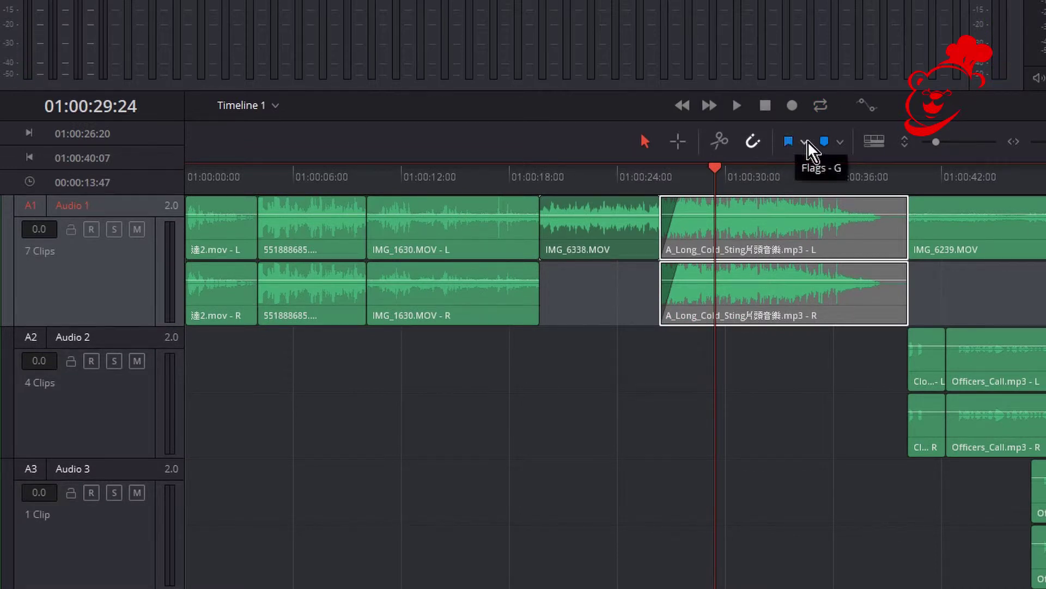
Select the IMG_1630.MOV clip on Audio 1 and add a blue flag to it.
{"action": "left_click_drag", "start_coordinate": [715, 170], "coordinate": [454, 205]}
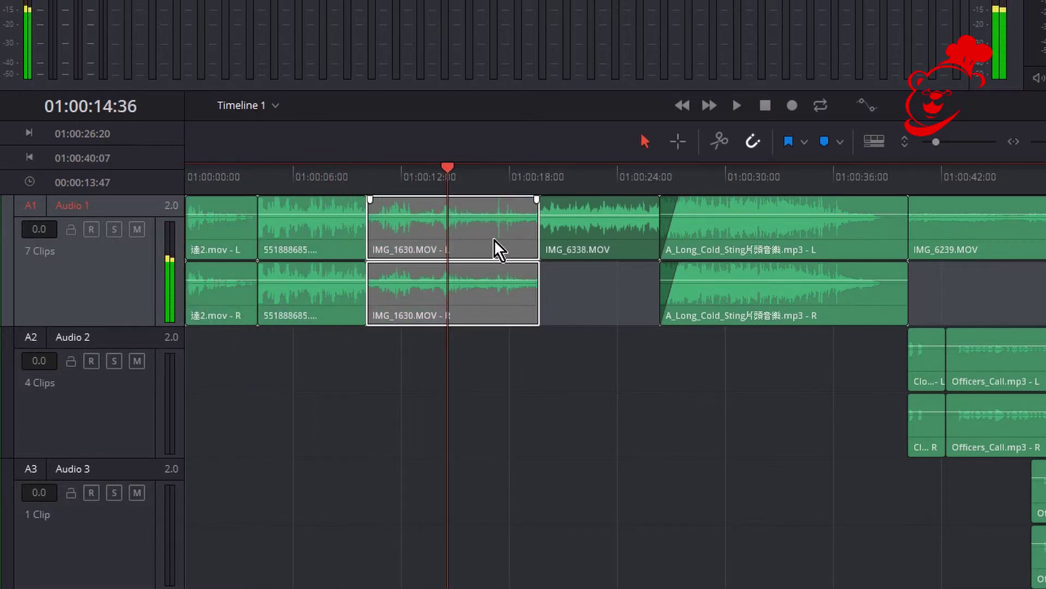
{"action": "left_click", "coordinate": [494, 241]}
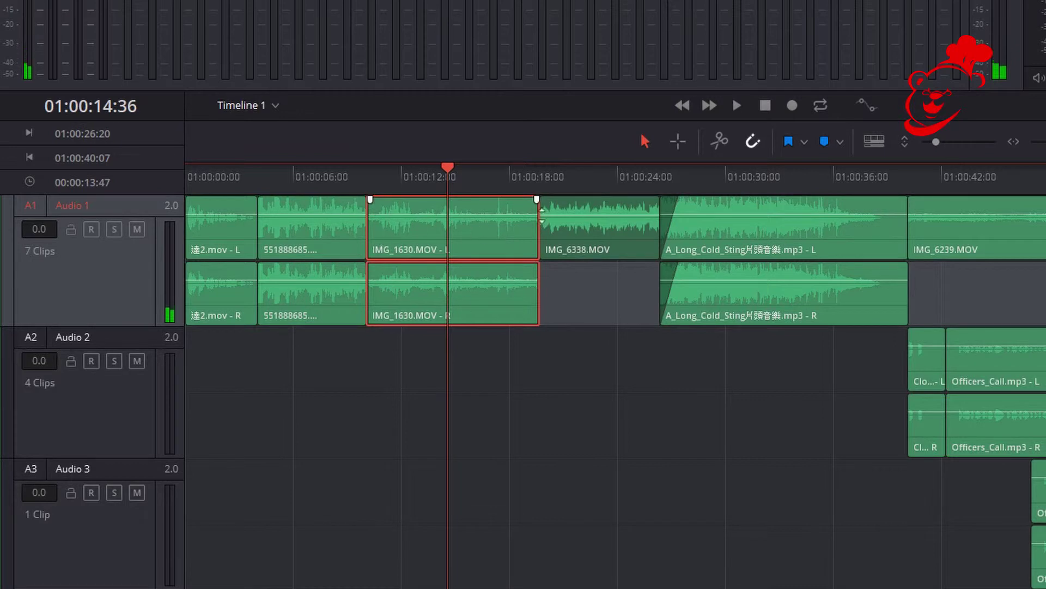
{"action": "left_click", "coordinate": [789, 142]}
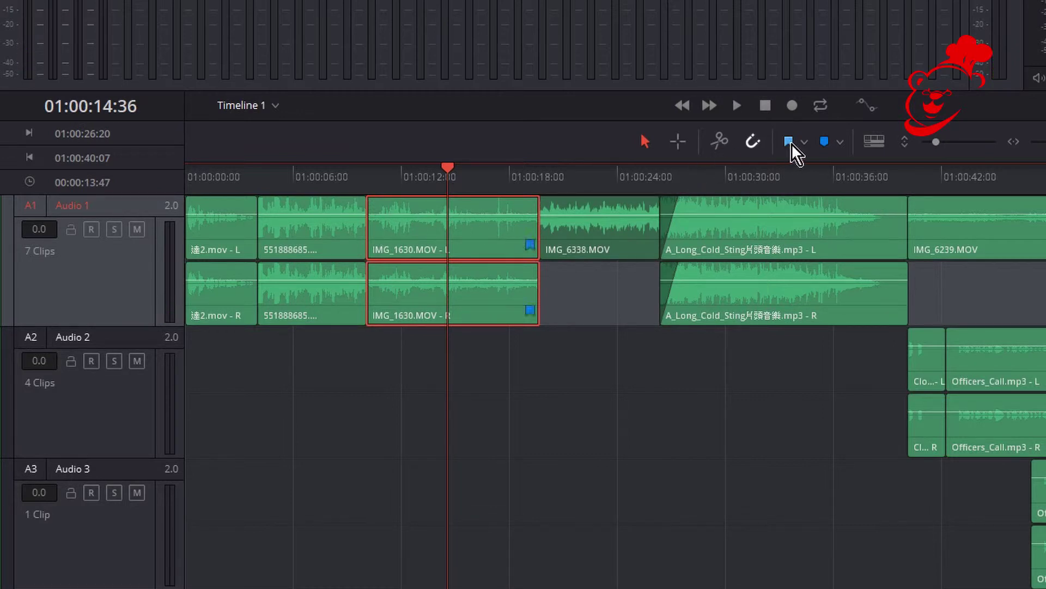
{"action": "right_click", "coordinate": [530, 241]}
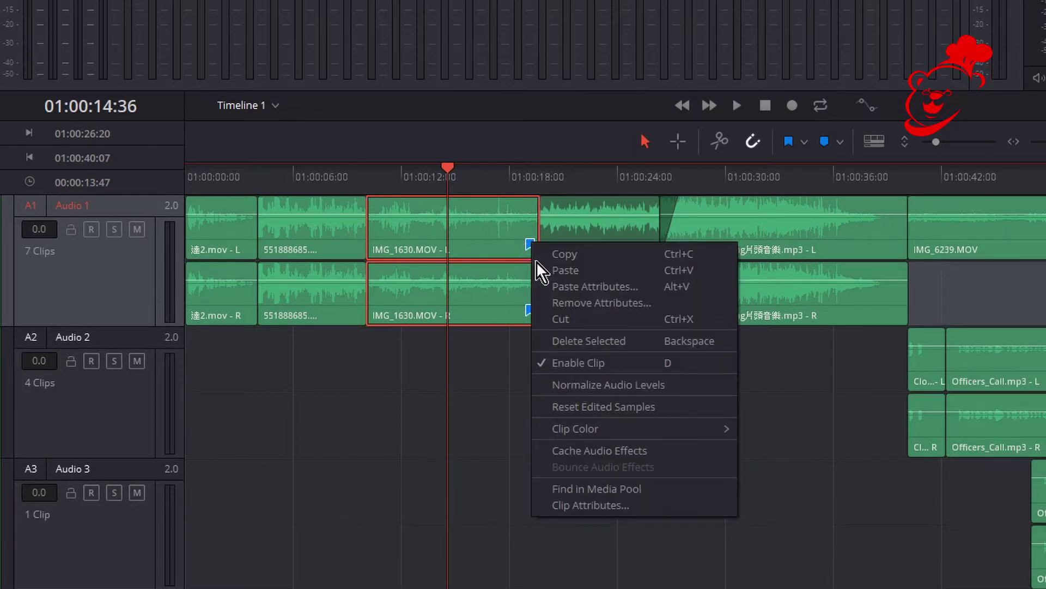
{"action": "left_click", "coordinate": [518, 238]}
{"action": "double_click", "coordinate": [530, 243]}
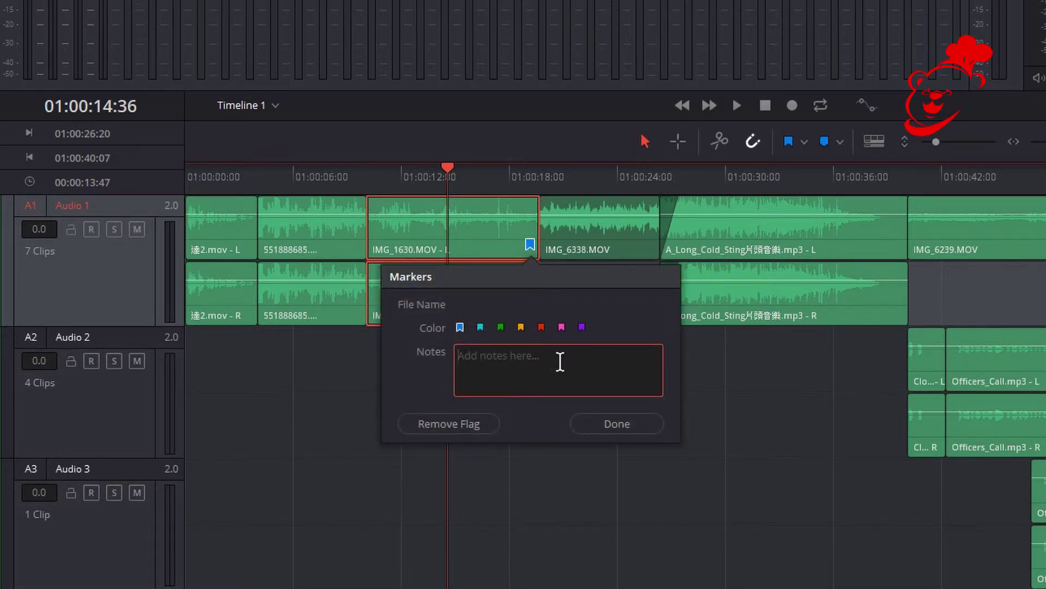
{"action": "type", "text": "1112233221"}
{"action": "left_click", "coordinate": [520, 328]}
{"action": "left_click", "coordinate": [615, 425]}
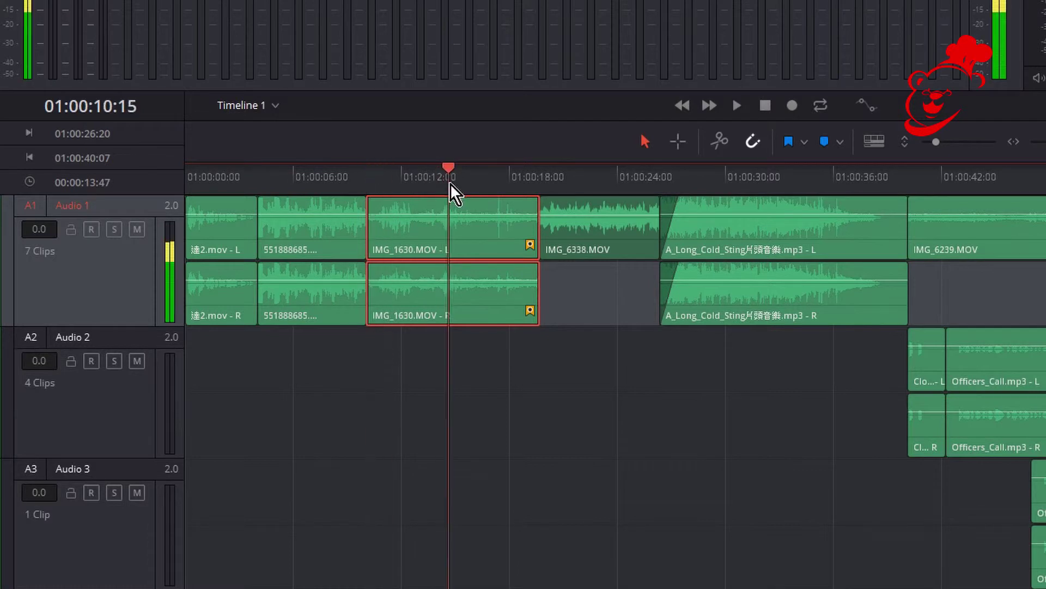
Scrub the playhead through the flagged IMG_1630.MOV clip and on into IMG_6338.MOV on Audio 1.
{"action": "left_click_drag", "start_coordinate": [447, 188], "coordinate": [485, 190]}
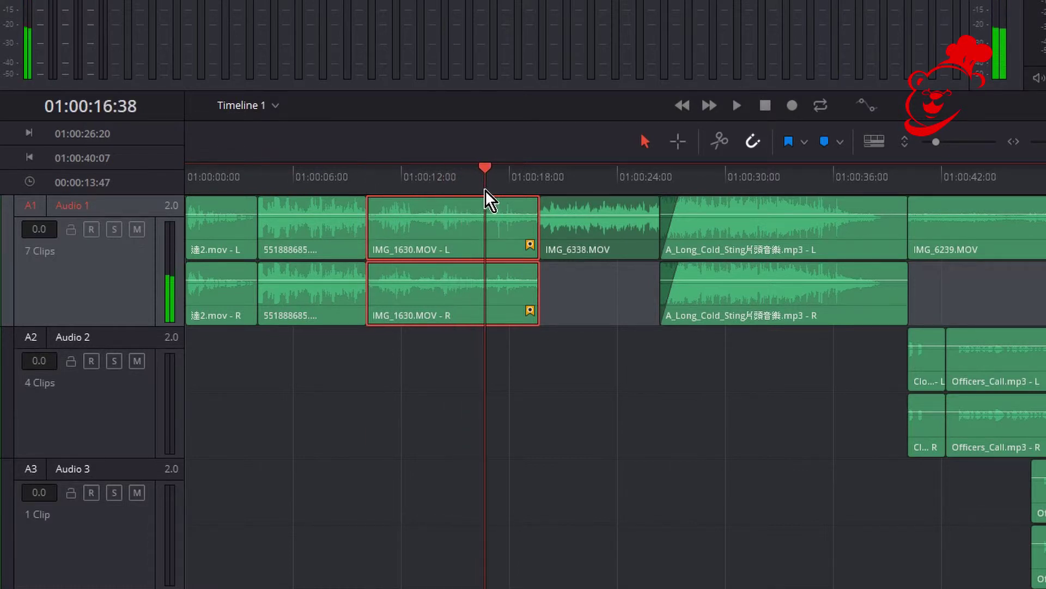
{"action": "left_click", "coordinate": [518, 186]}
{"action": "left_click_drag", "start_coordinate": [520, 184], "coordinate": [495, 186]}
{"action": "left_click", "coordinate": [607, 199]}
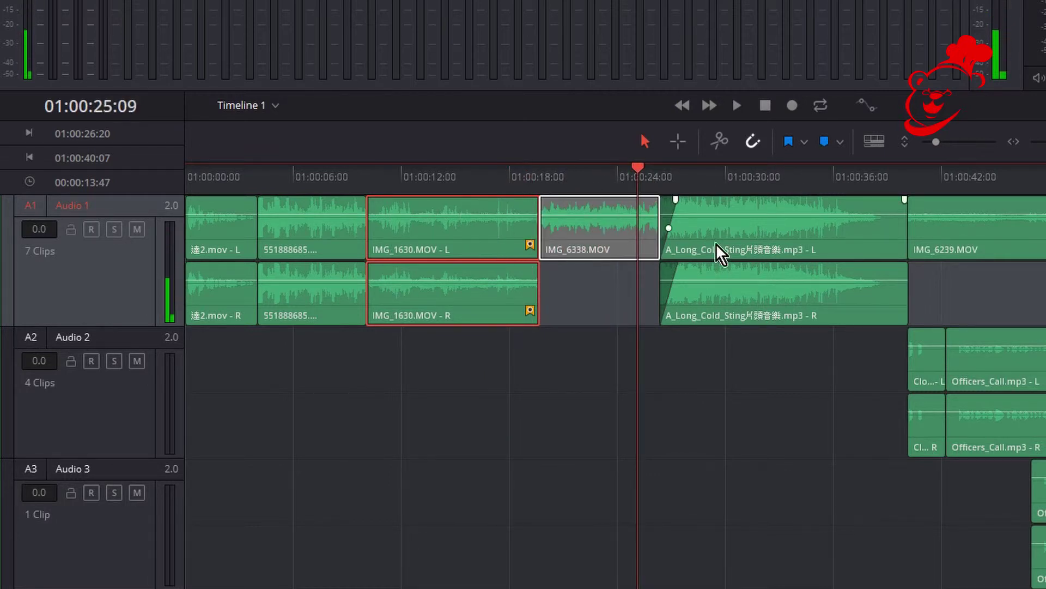
Select the A_Long_Cold_Sting clip on Audio 1 and add a blue marker to it at 01:00:30:07.
{"action": "left_click", "coordinate": [741, 234]}
{"action": "key", "text": "space"}
{"action": "left_click", "coordinate": [728, 177]}
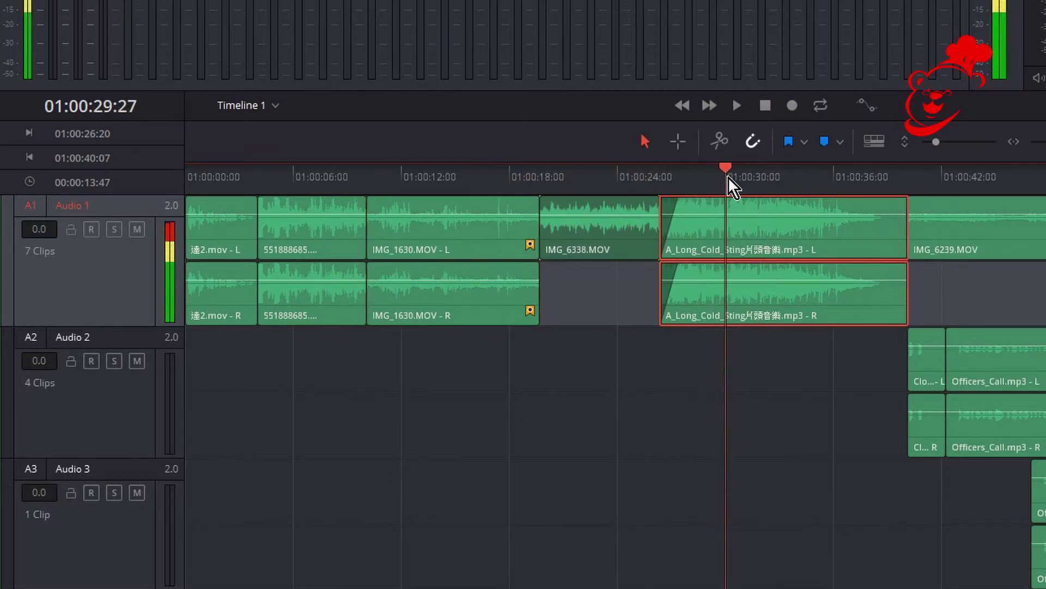
{"action": "left_click", "coordinate": [825, 142]}
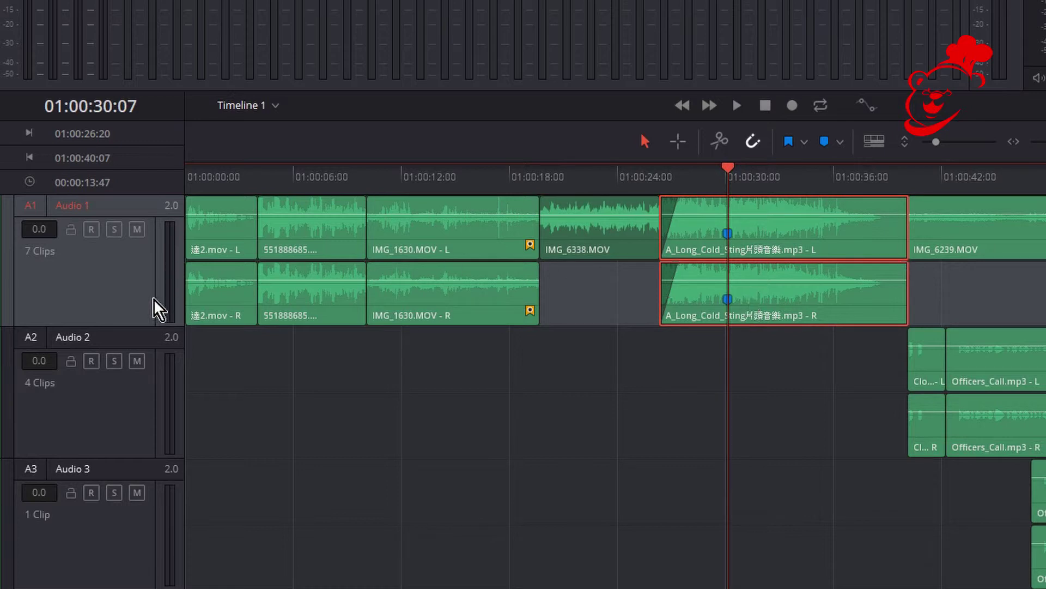
Deselect all clips, add a blue marker to the timeline ruler at 01:00:14:19 and move the playhead off it.
{"action": "left_click", "coordinate": [99, 291]}
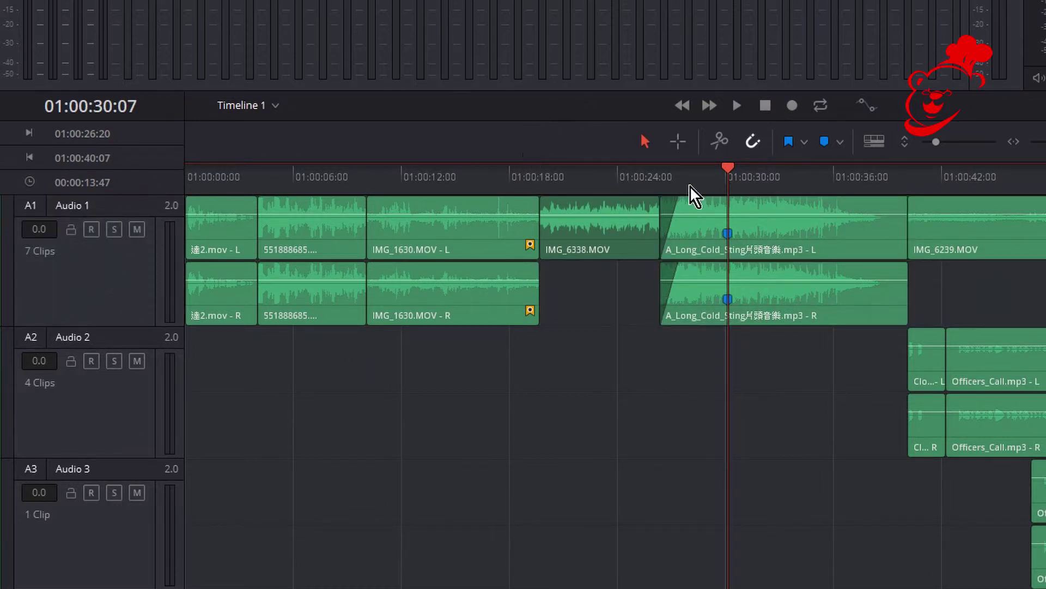
{"action": "left_click_drag", "start_coordinate": [725, 172], "coordinate": [436, 165]}
{"action": "left_click", "coordinate": [824, 143]}
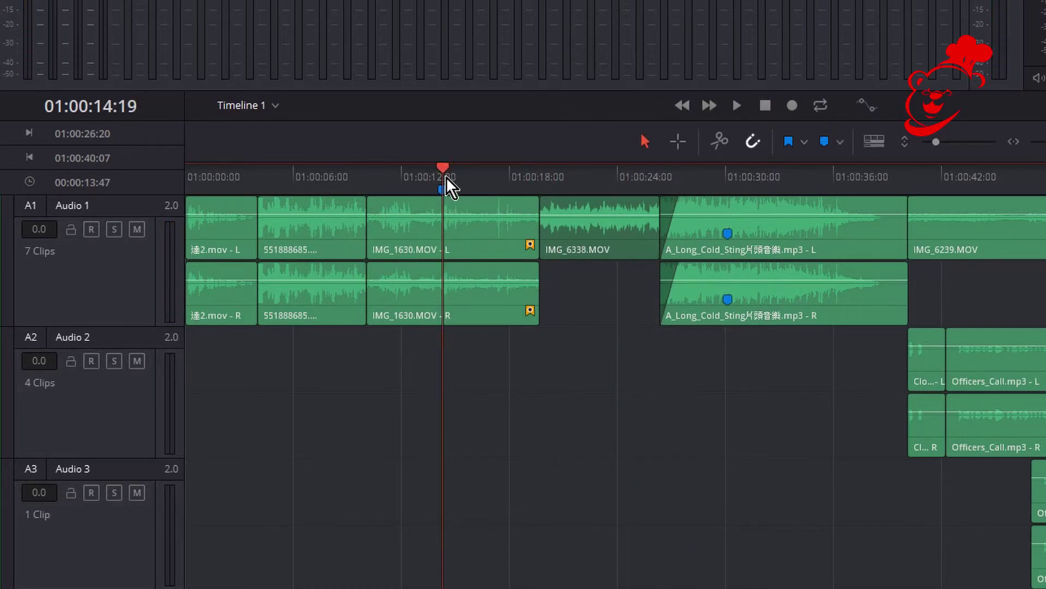
{"action": "mouse_move", "coordinate": [443, 171]}
{"action": "left_mouse_down"}
{"action": "mouse_move", "coordinate": [568, 193]}
{"action": "mouse_move", "coordinate": [460, 170]}
{"action": "left_mouse_up"}
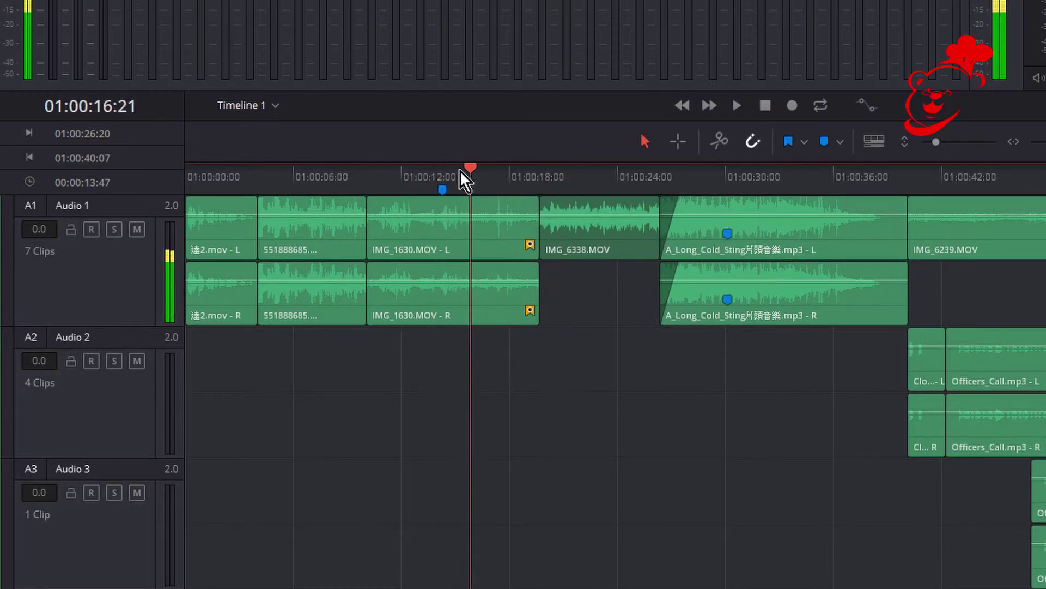
Review the settings of the blue marker on the A_Long_Cold_Sting clip and close them.
{"action": "double_click", "coordinate": [726, 233]}
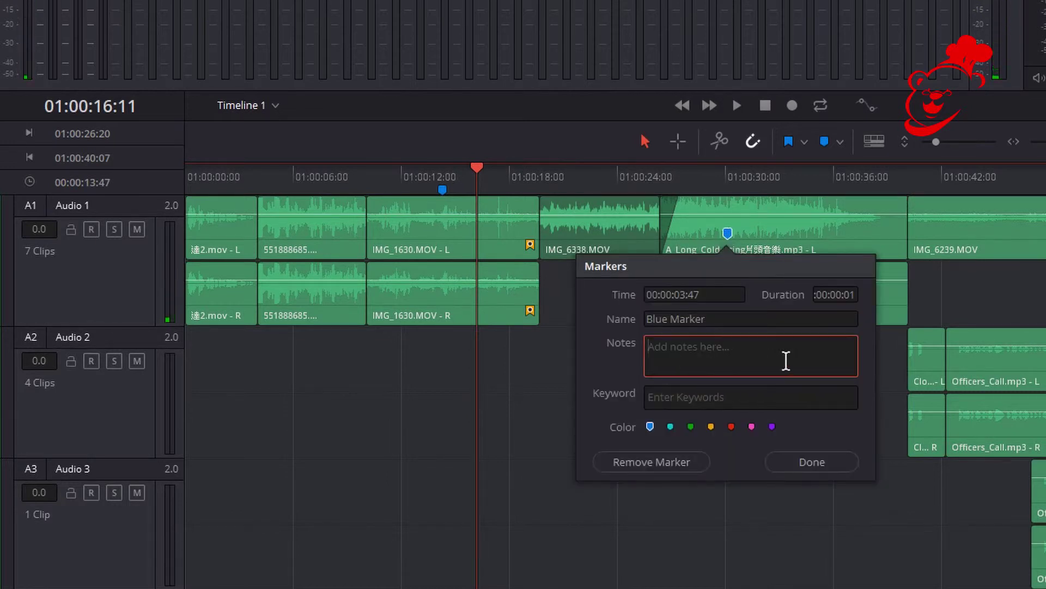
{"action": "left_click", "coordinate": [807, 461]}
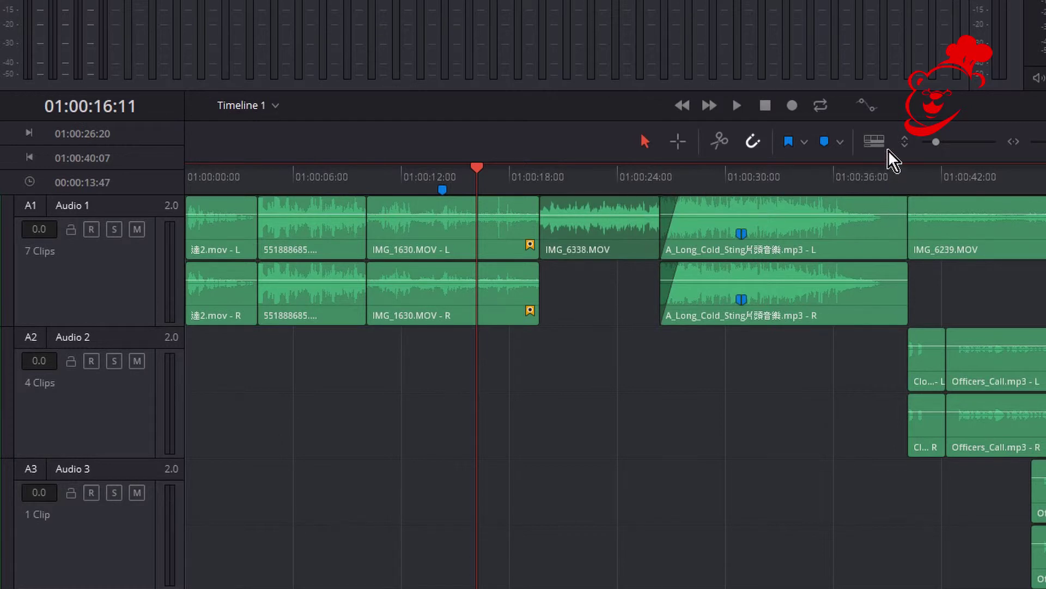
Enable the fixed playhead timeline view option and scrub the timeline back and forth beneath the playhead.
{"action": "left_click", "coordinate": [874, 142]}
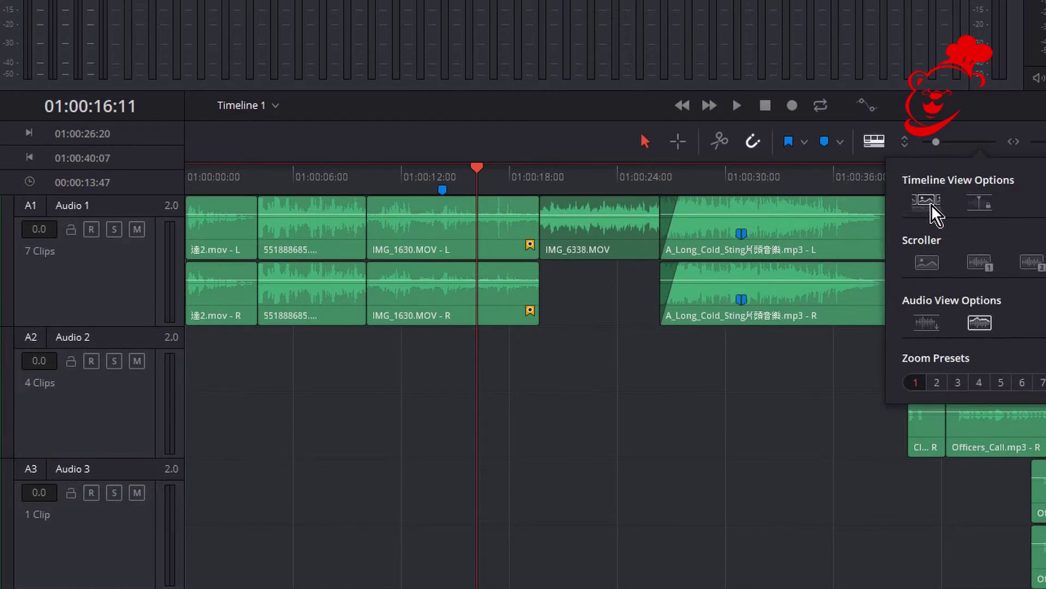
{"action": "left_click", "coordinate": [876, 204]}
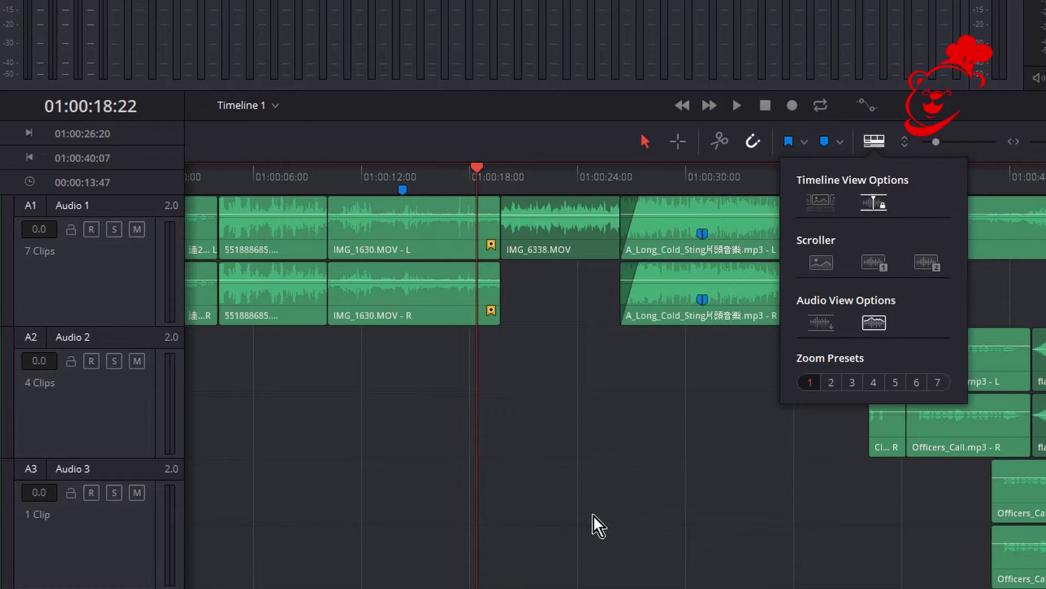
{"action": "left_click_drag", "start_coordinate": [479, 172], "coordinate": [464, 494]}
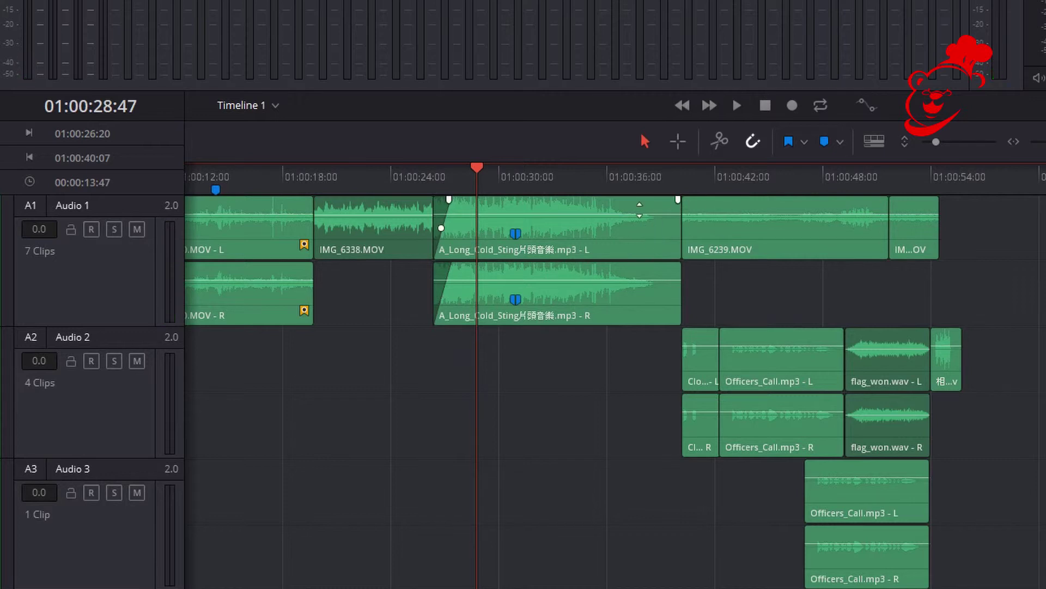
{"action": "left_click_drag", "start_coordinate": [609, 186], "coordinate": [848, 195]}
Turn on the video scroller below the tracks and return to the timeline ruler.
{"action": "left_click", "coordinate": [875, 141]}
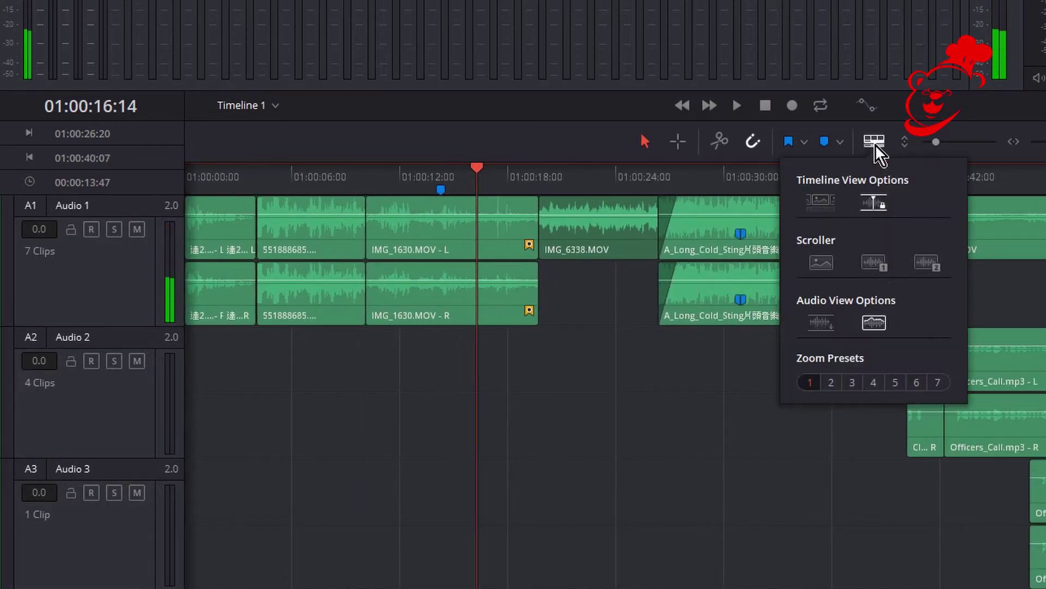
{"action": "left_click", "coordinate": [824, 264]}
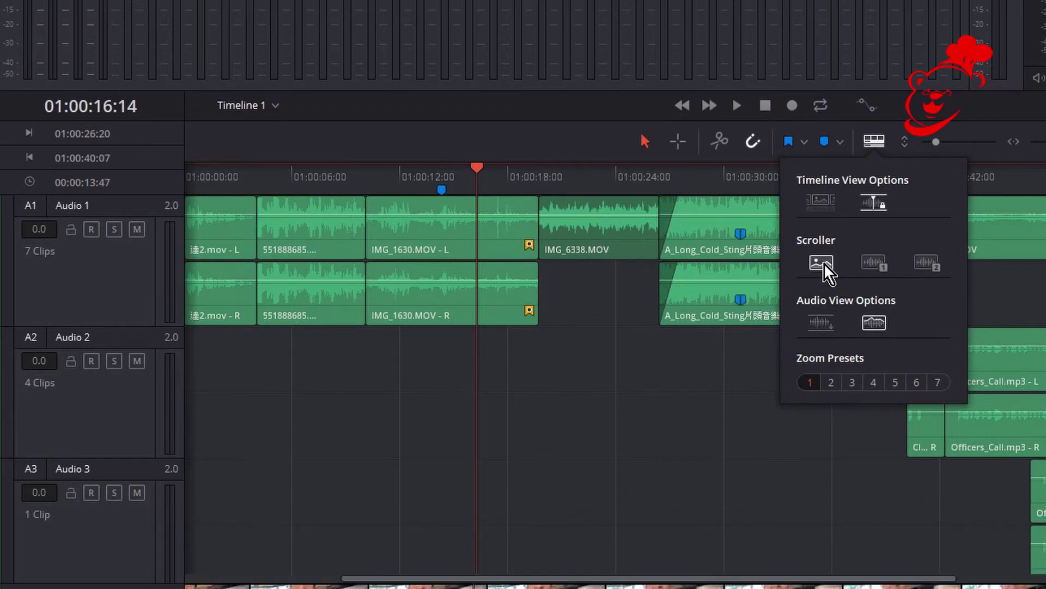
{"action": "left_click", "coordinate": [485, 178]}
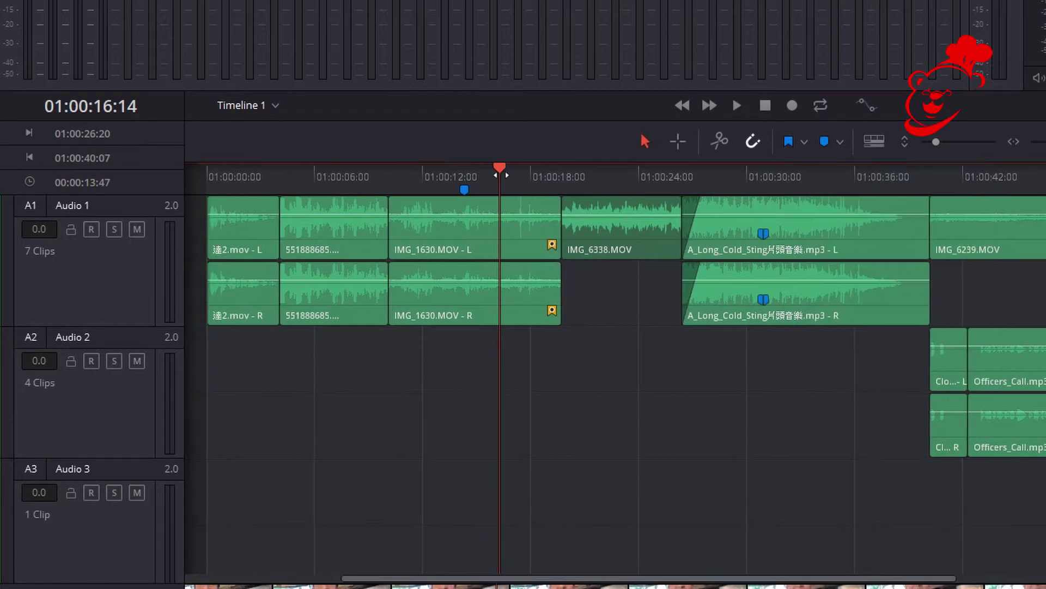
Disable the fixed playhead timeline view option and scrub the playhead along the ruler to 01:00:21:33.
{"action": "left_click", "coordinate": [873, 142]}
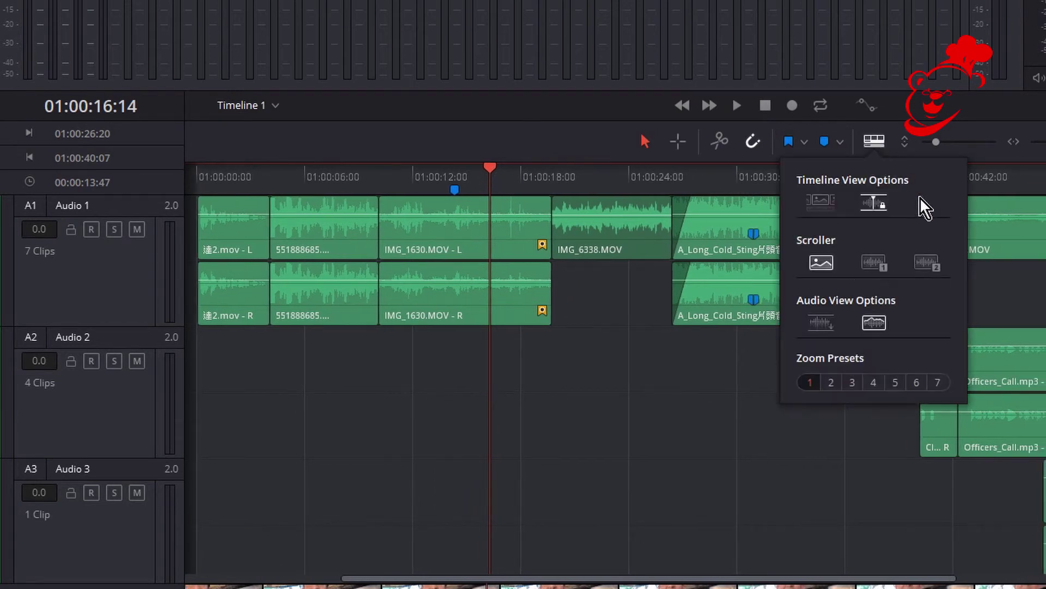
{"action": "left_click", "coordinate": [875, 204]}
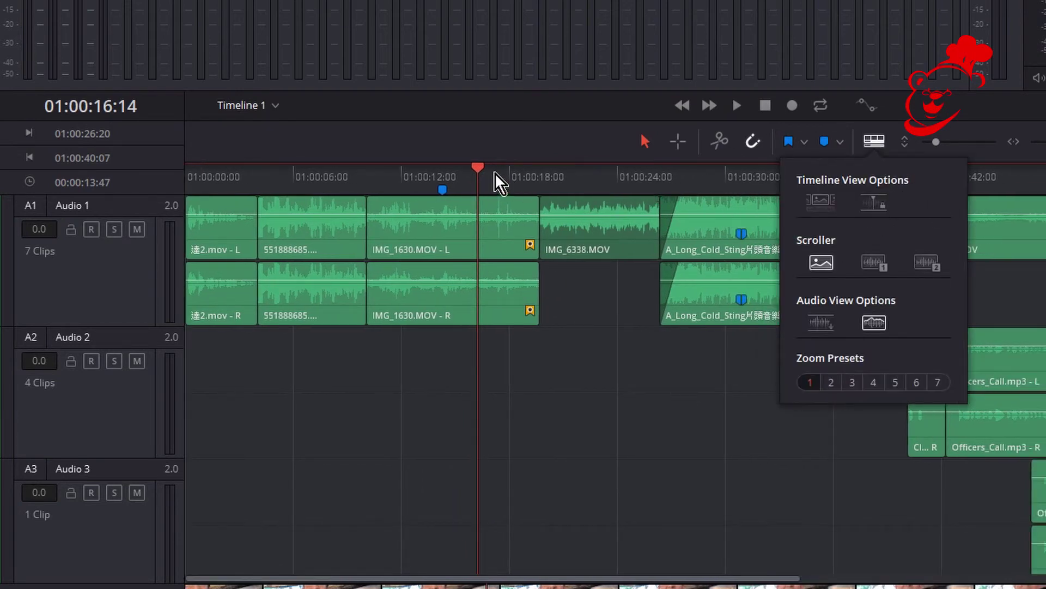
{"action": "left_click_drag", "start_coordinate": [495, 172], "coordinate": [583, 188]}
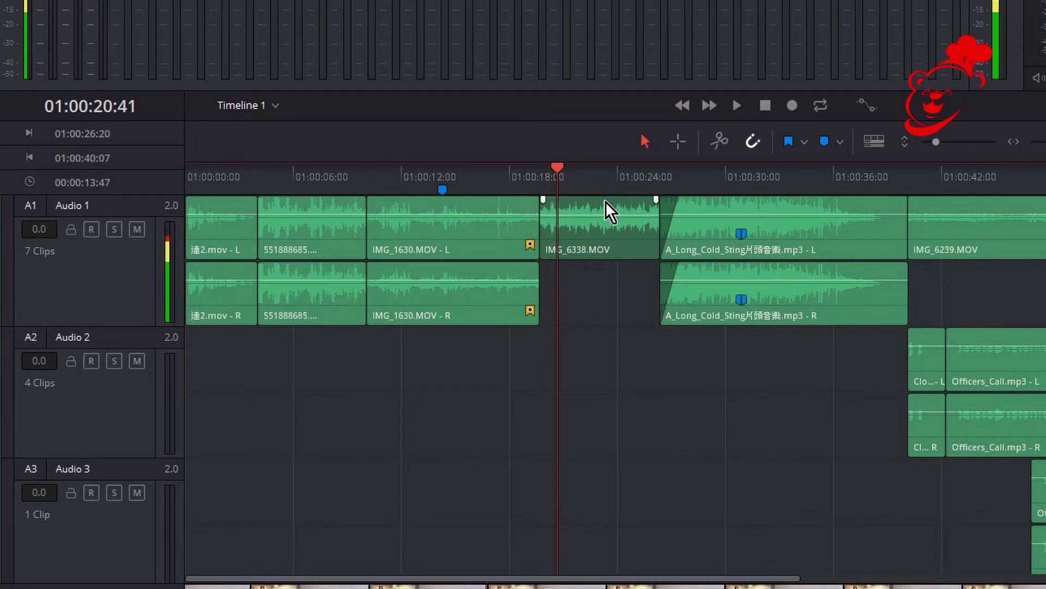
{"action": "left_click", "coordinate": [574, 175]}
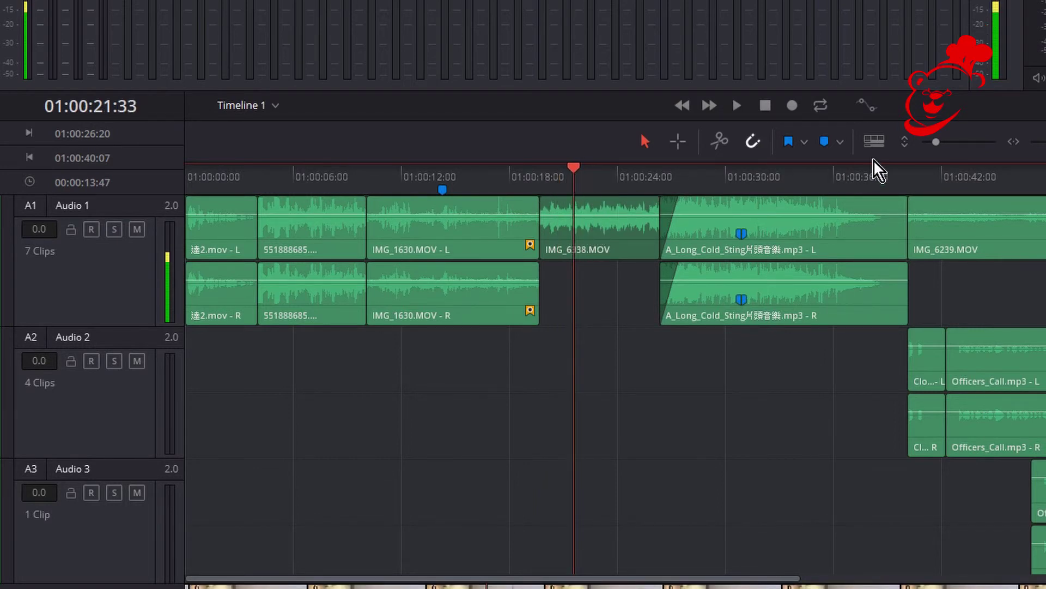
Turn on audio scrollers 1 and 2 and scrub the playhead along the timeline to 01:00:43:12.
{"action": "left_click", "coordinate": [874, 142]}
{"action": "left_click", "coordinate": [874, 264]}
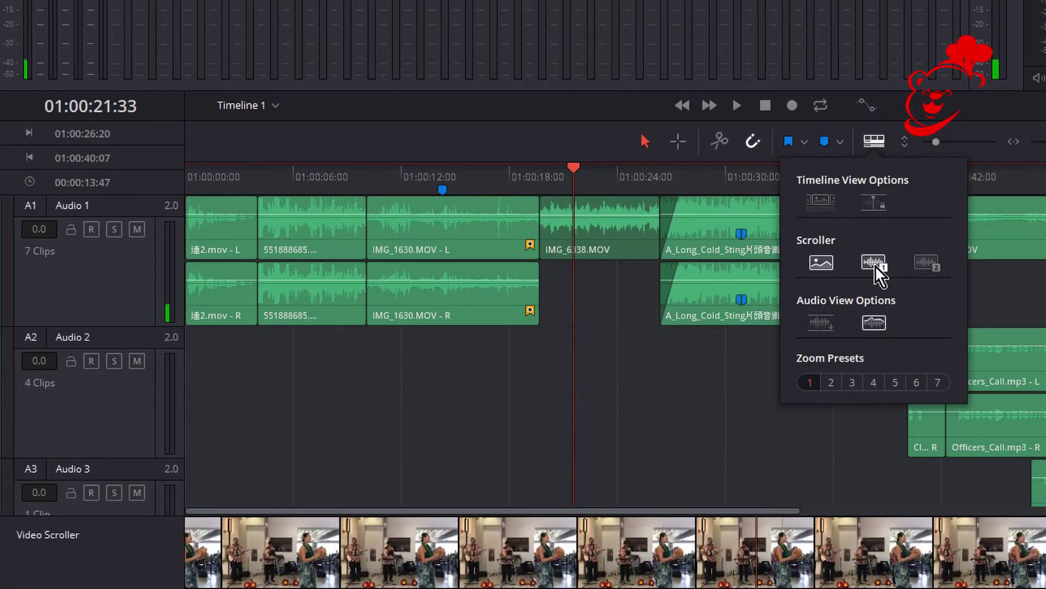
{"action": "left_click_drag", "start_coordinate": [576, 179], "coordinate": [568, 180]}
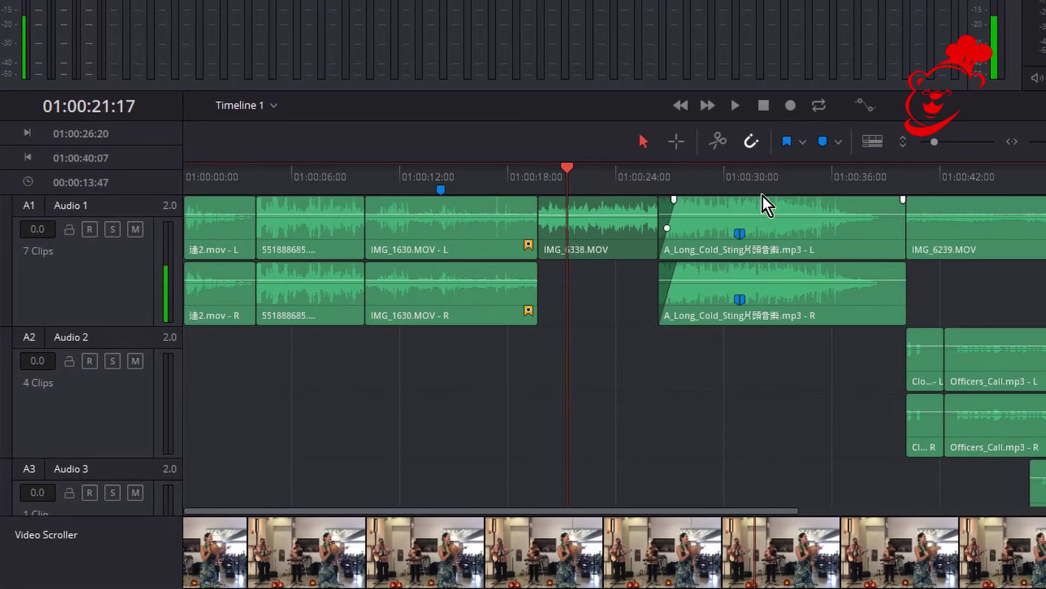
{"action": "left_click", "coordinate": [874, 143]}
{"action": "left_click", "coordinate": [925, 264]}
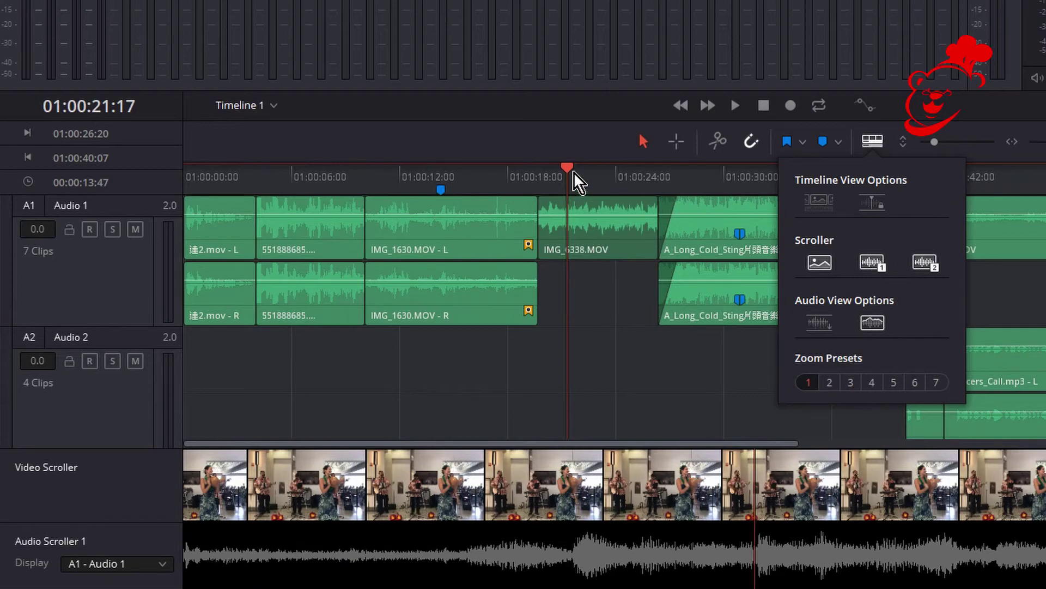
{"action": "left_click_drag", "start_coordinate": [576, 174], "coordinate": [910, 199]}
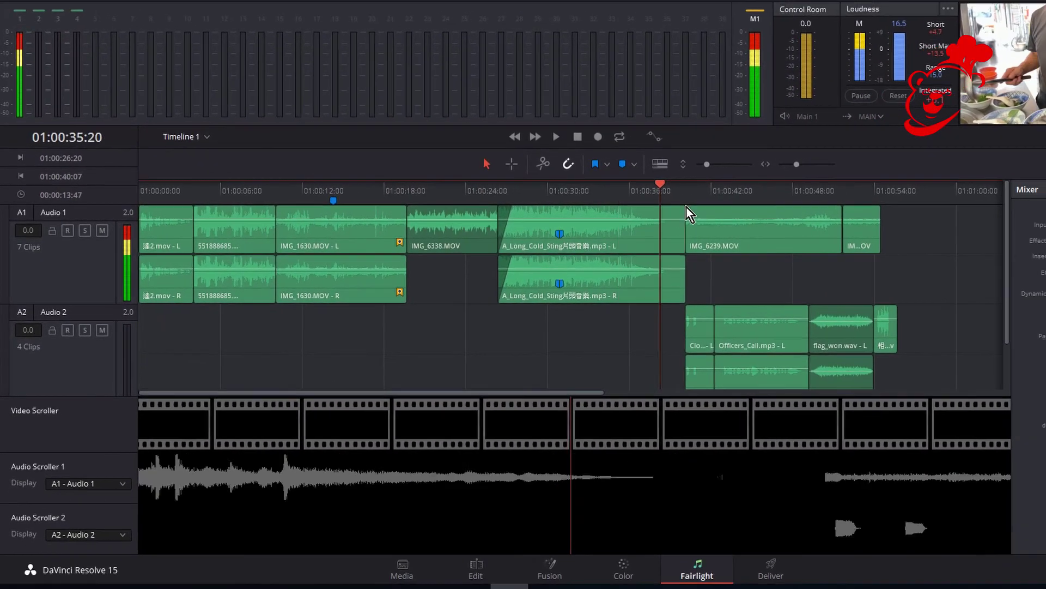
{"action": "left_click_drag", "start_coordinate": [686, 207], "coordinate": [728, 214]}
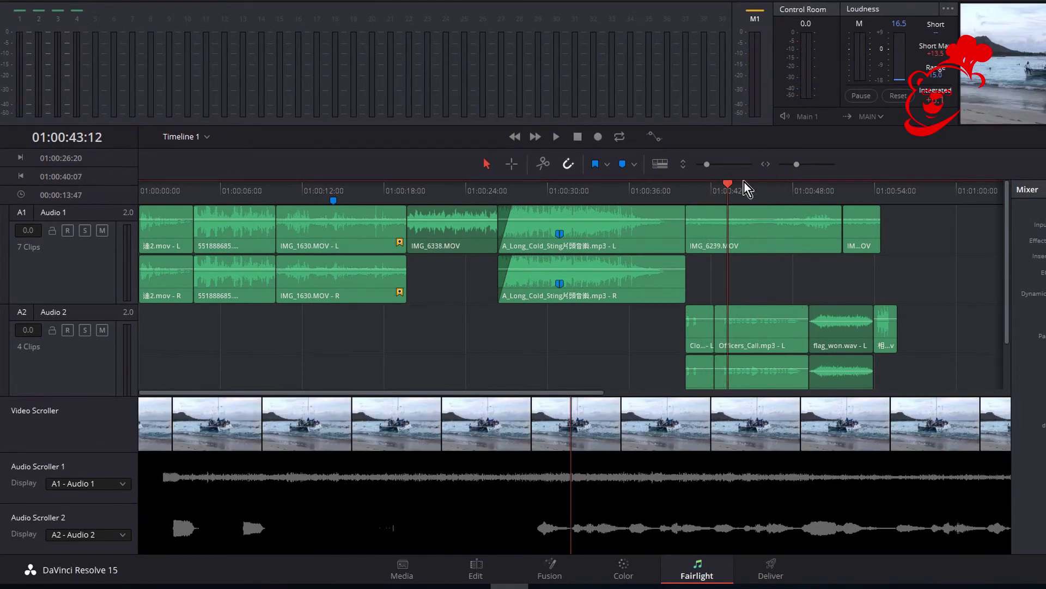
Turn off the video scroller and both audio scrollers, and toggle the two audio view options for the clip waveforms.
{"action": "left_click", "coordinate": [660, 165]}
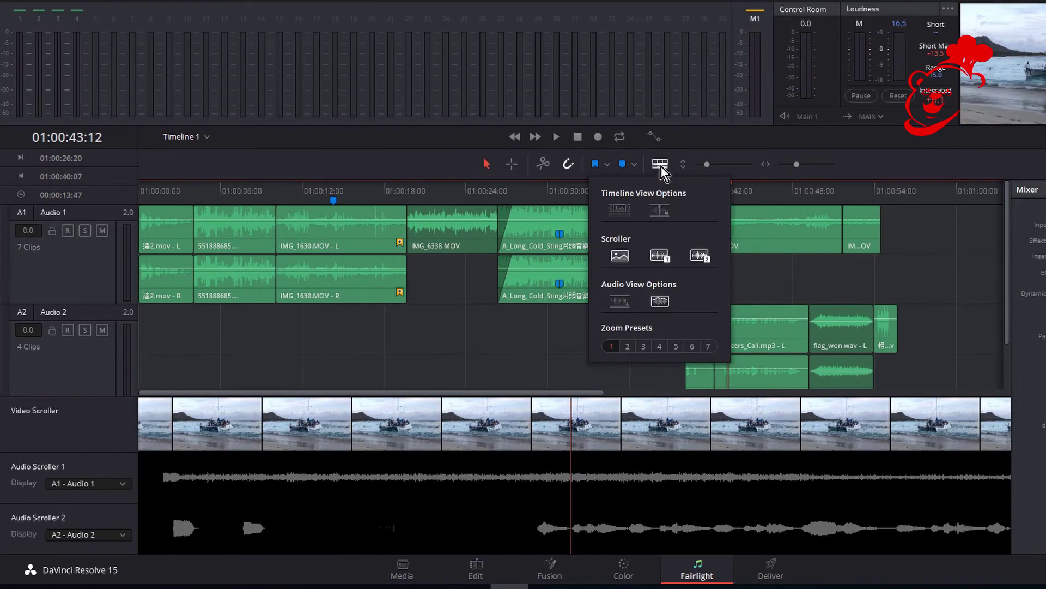
{"action": "left_click", "coordinate": [703, 256]}
{"action": "left_click", "coordinate": [661, 256]}
{"action": "left_click", "coordinate": [622, 256]}
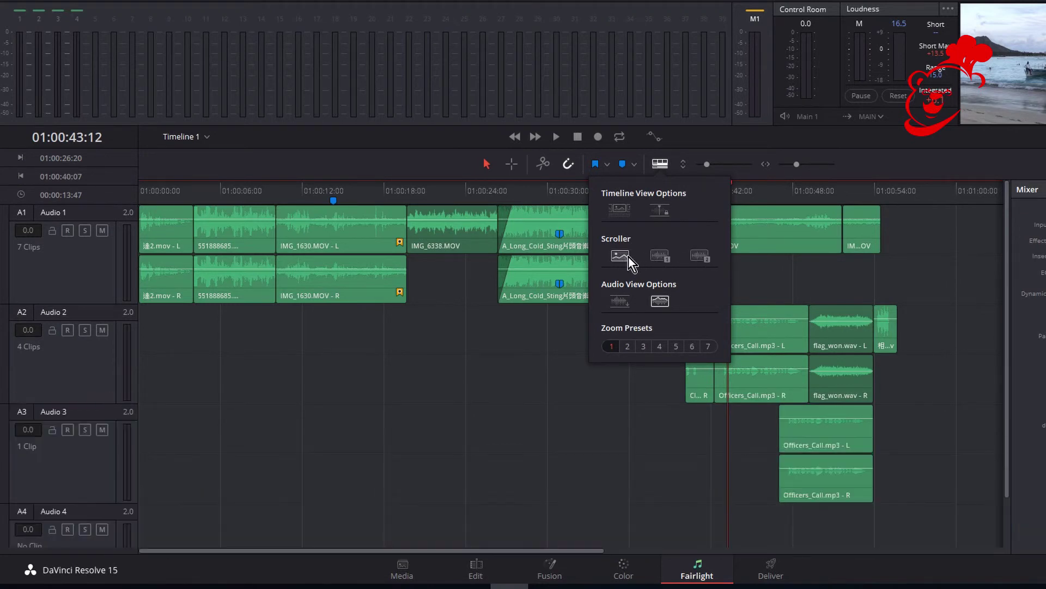
{"action": "left_click", "coordinate": [621, 302]}
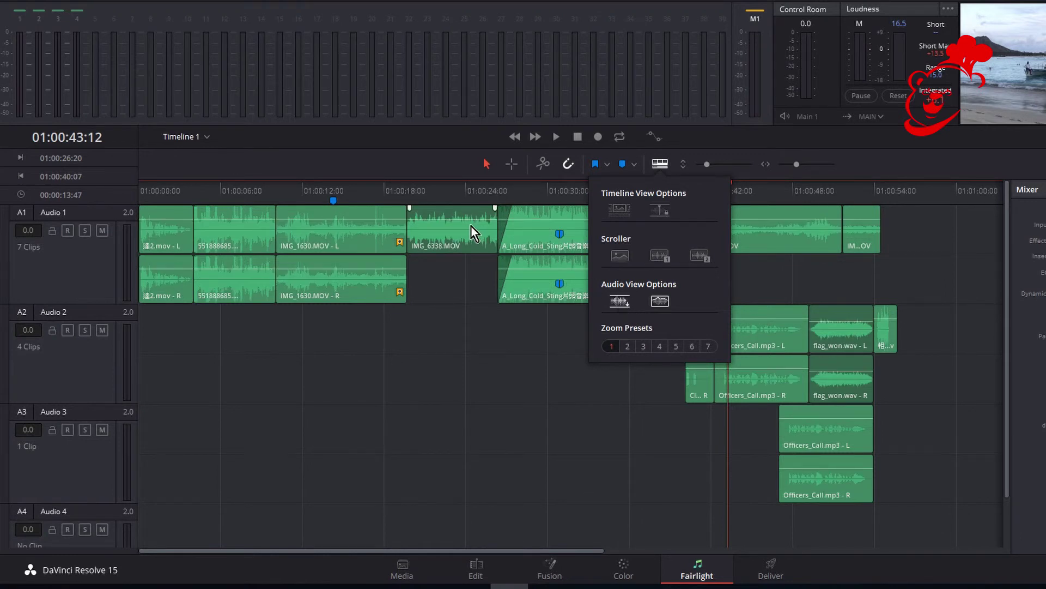
{"action": "left_click", "coordinate": [662, 302]}
Cycle the timeline through several zoom presets, including 2 and 4, and finish on preset 1.
{"action": "left_click", "coordinate": [629, 349]}
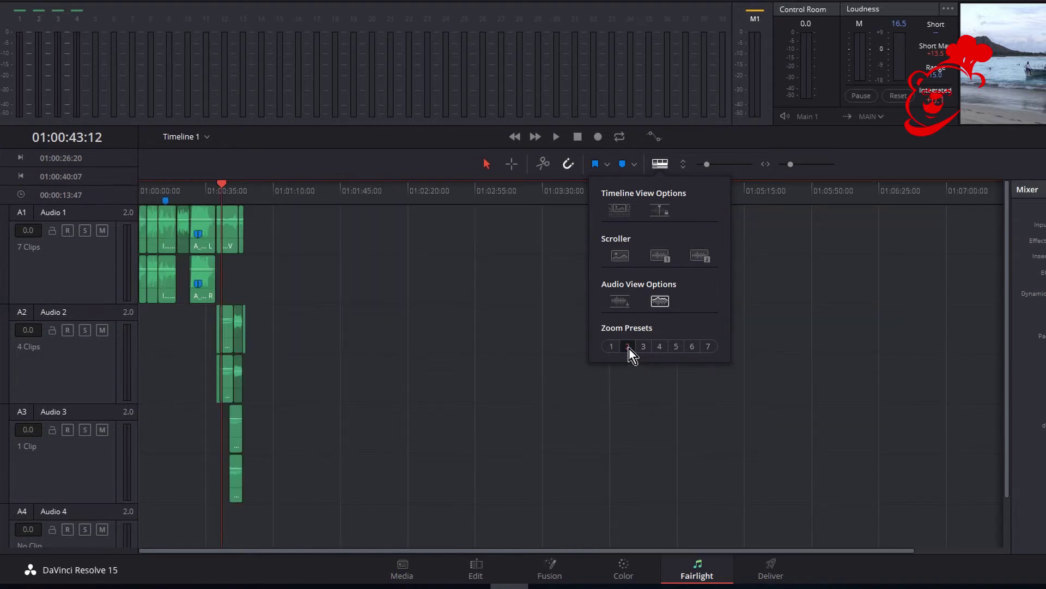
{"action": "left_click", "coordinate": [647, 349]}
{"action": "left_click", "coordinate": [675, 350]}
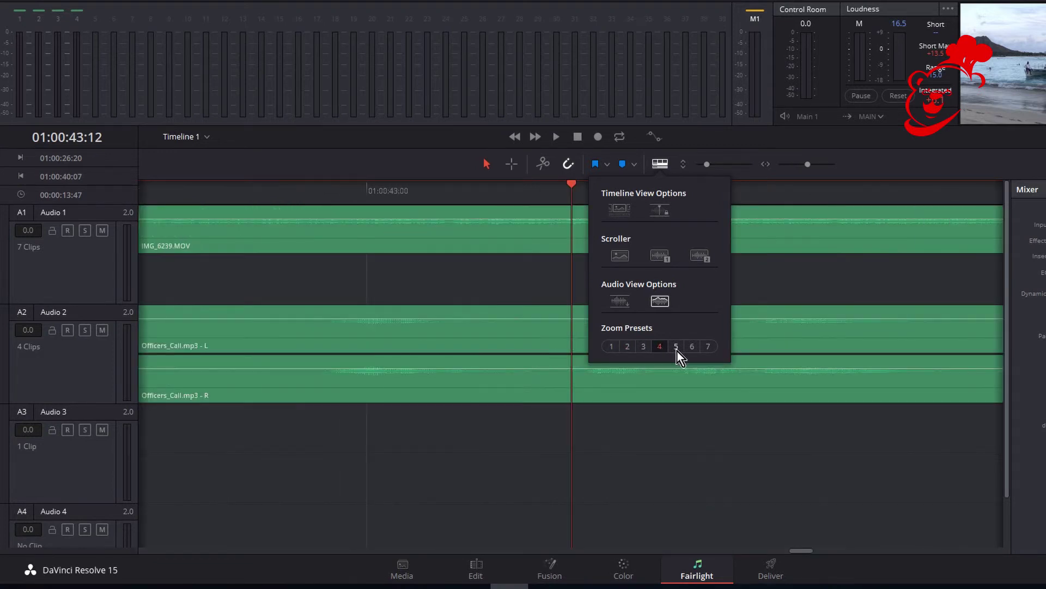
{"action": "left_click", "coordinate": [612, 345]}
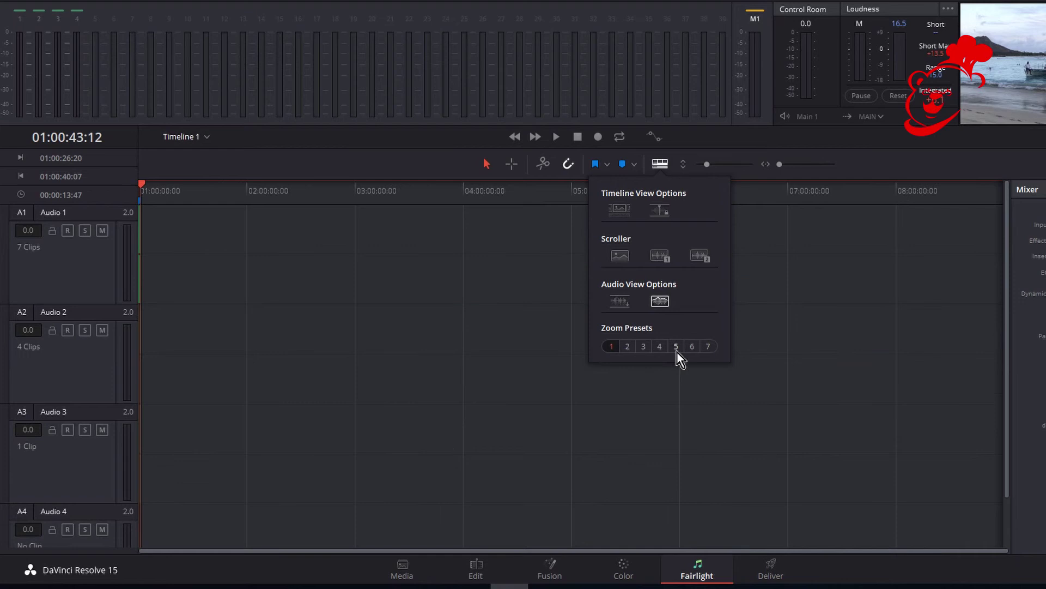
{"action": "left_click", "coordinate": [708, 347]}
{"action": "left_click", "coordinate": [611, 346]}
Adjust the horizontal timeline zoom around the playhead to lengthen and shorten the displayed clips.
{"action": "left_click_drag", "start_coordinate": [784, 166], "coordinate": [800, 168]}
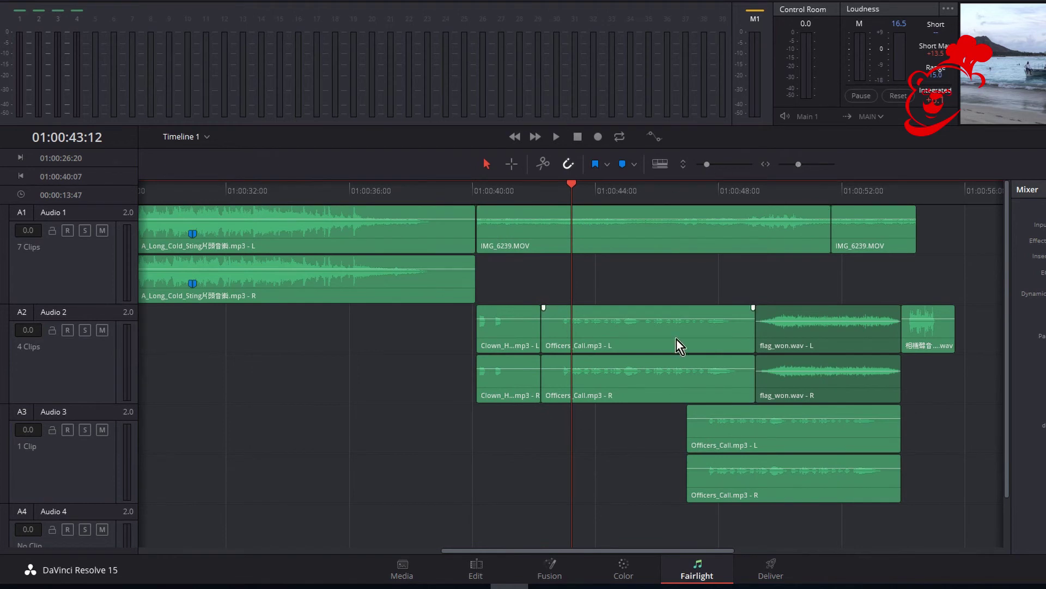
{"action": "left_click", "coordinate": [660, 164]}
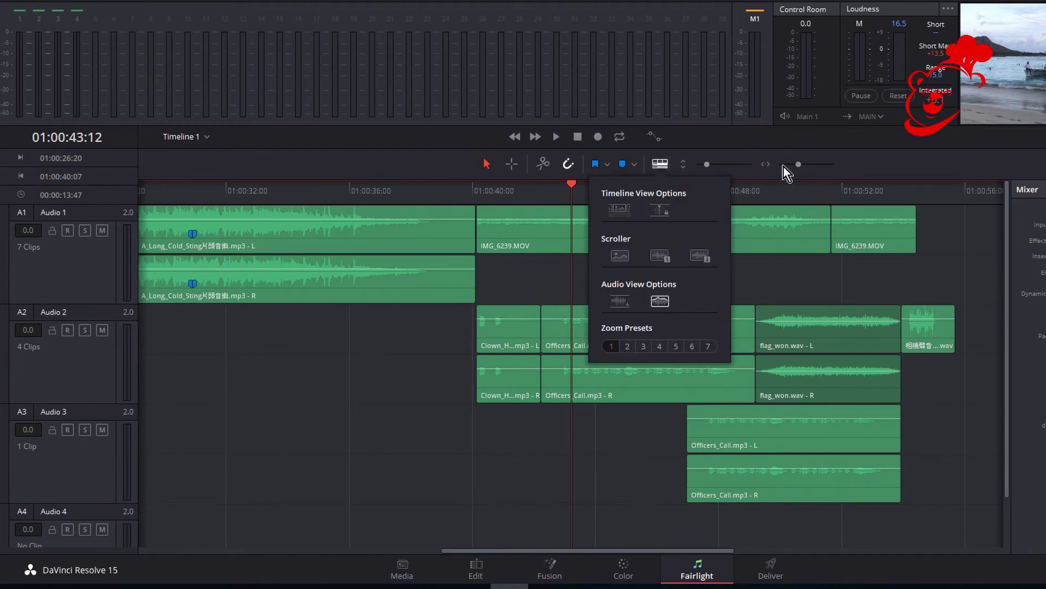
{"action": "left_click", "coordinate": [799, 166]}
{"action": "left_click_drag", "start_coordinate": [800, 166], "coordinate": [796, 167]}
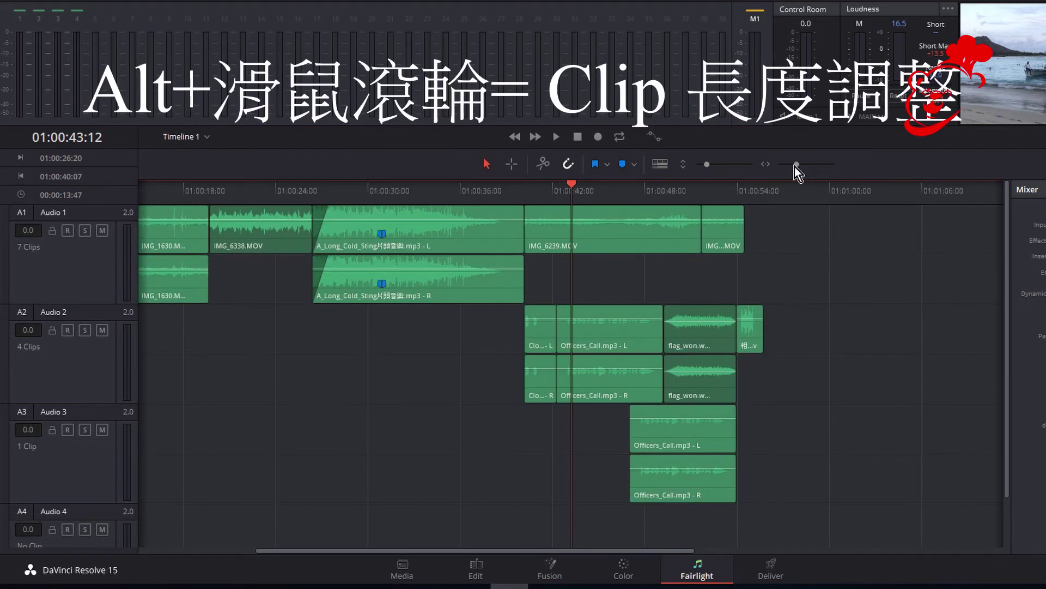
{"action": "scroll", "coordinate": [779, 279], "scroll_direction": "up", "scroll_amount": 3}
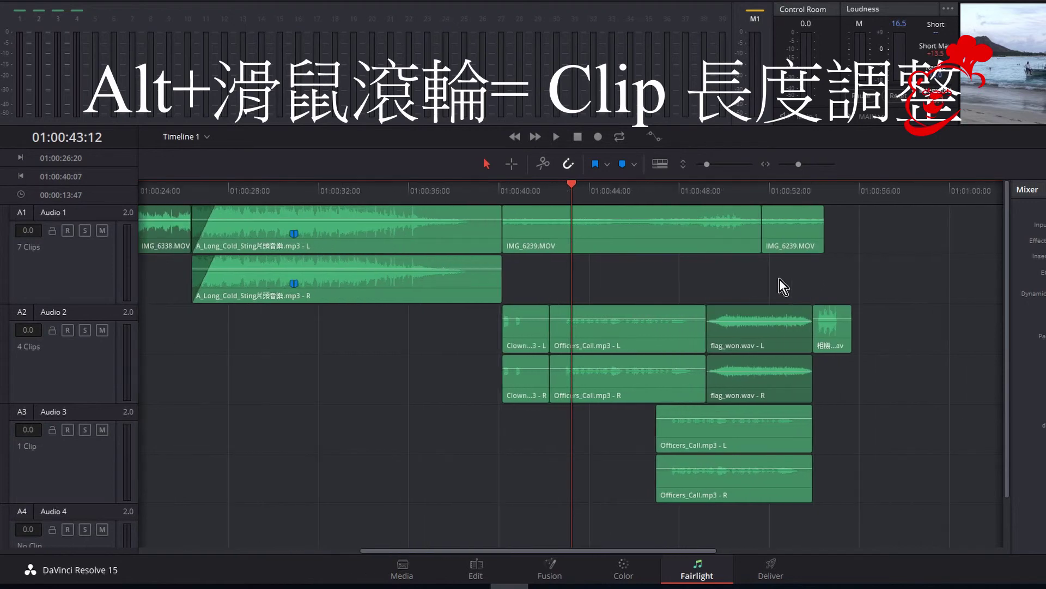
{"action": "scroll", "coordinate": [779, 283], "scroll_direction": "up", "scroll_amount": 3}
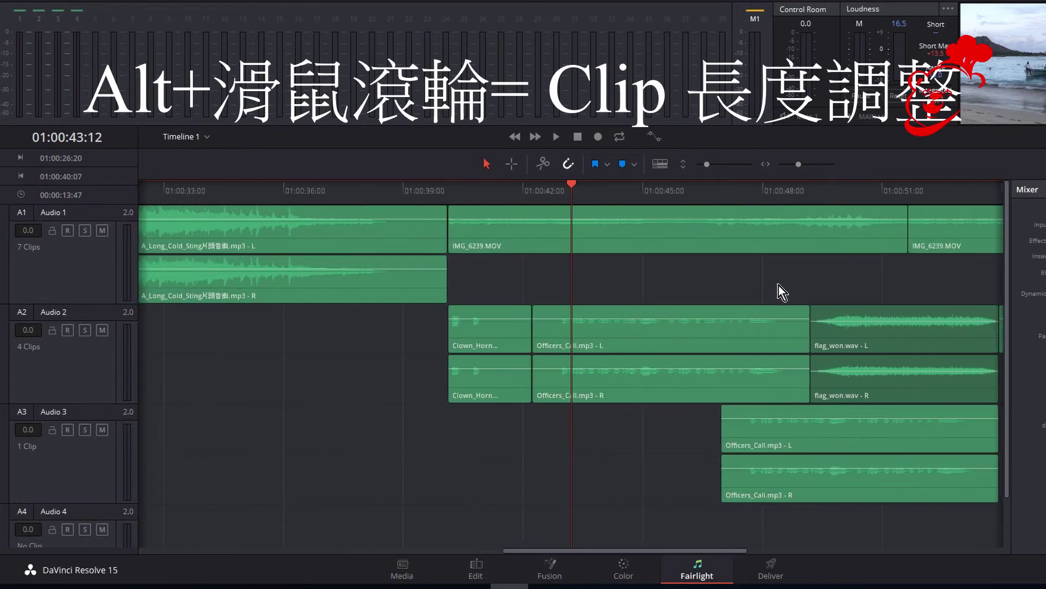
{"action": "scroll", "coordinate": [779, 287], "scroll_direction": "up", "scroll_amount": 2}
{"action": "scroll", "coordinate": [773, 281], "scroll_direction": "down", "scroll_amount": 5}
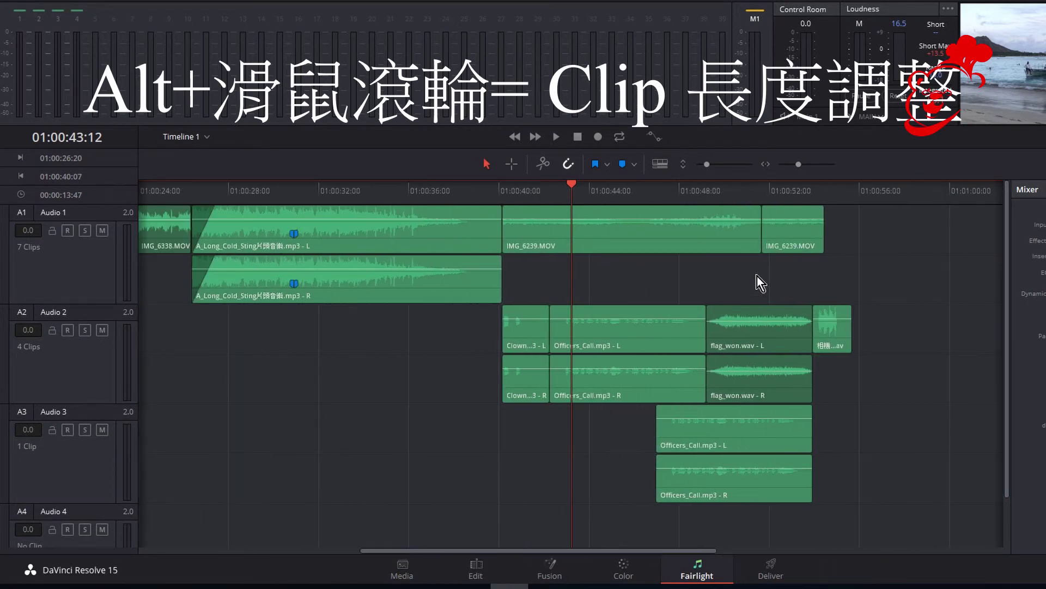
Move the playhead to 01:00:33:24 and on to 01:00:23:34, zooming the timeline horizontally around each position.
{"action": "left_click", "coordinate": [351, 199]}
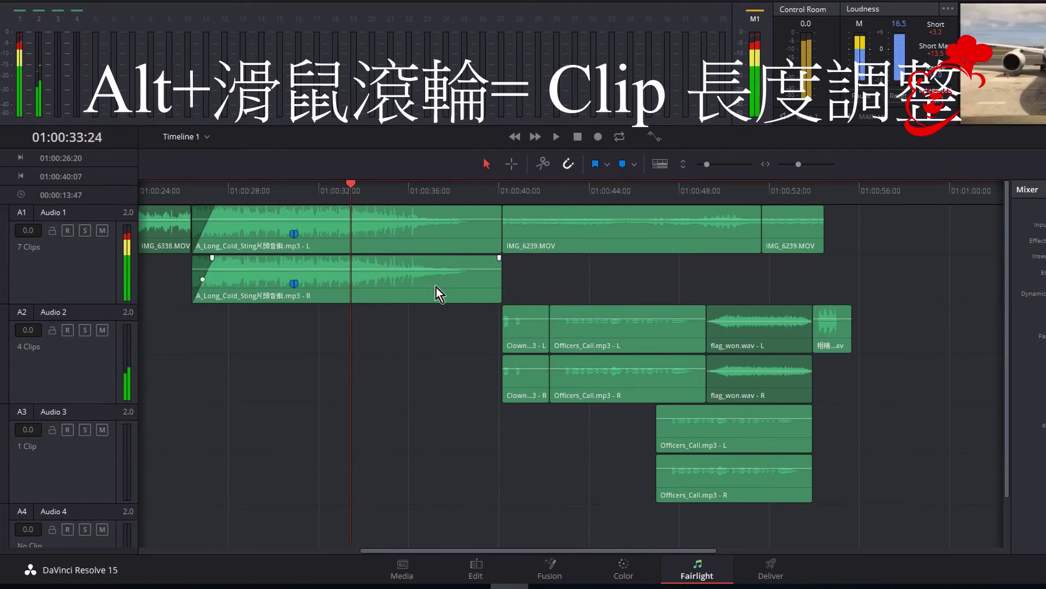
{"action": "scroll", "coordinate": [437, 289], "scroll_direction": "up", "scroll_amount": 2}
{"action": "scroll", "coordinate": [436, 289], "scroll_direction": "up", "scroll_amount": 2}
{"action": "scroll", "coordinate": [440, 297], "scroll_direction": "down", "scroll_amount": 4}
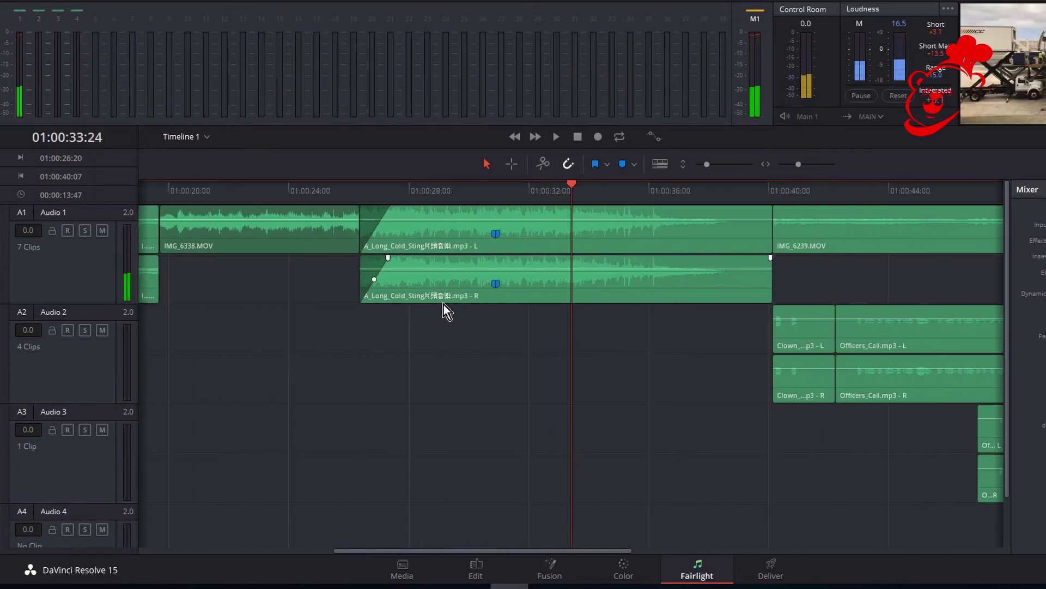
{"action": "scroll", "coordinate": [444, 306], "scroll_direction": "down", "scroll_amount": 1}
{"action": "left_click_drag", "start_coordinate": [571, 185], "coordinate": [327, 194]}
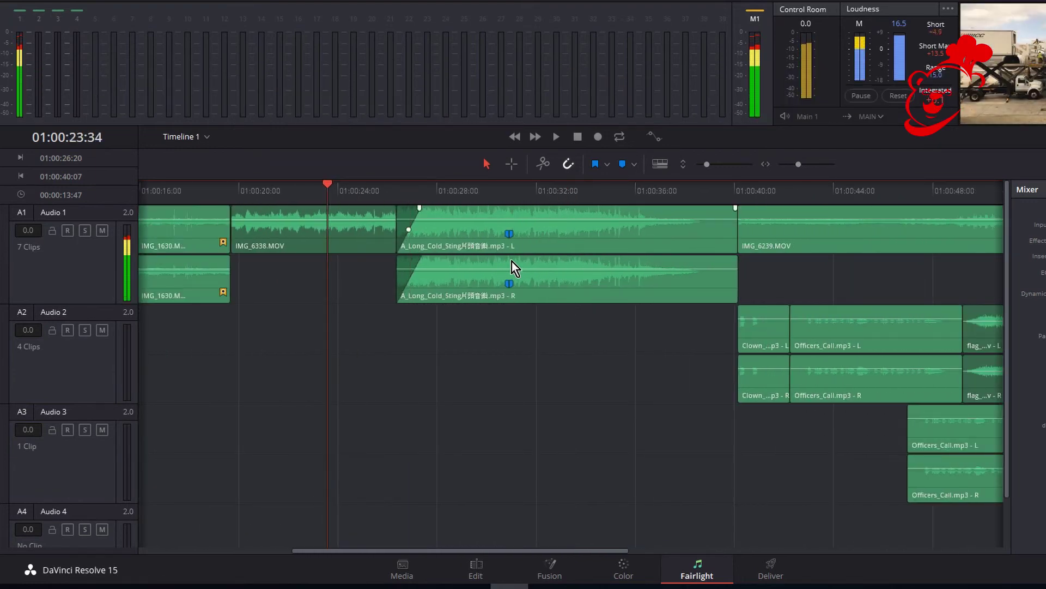
{"action": "scroll", "coordinate": [515, 267], "scroll_direction": "down", "scroll_amount": 1}
Increase the display height of the audio tracks in stages and select the Audio 1 track.
{"action": "left_click", "coordinate": [708, 166]}
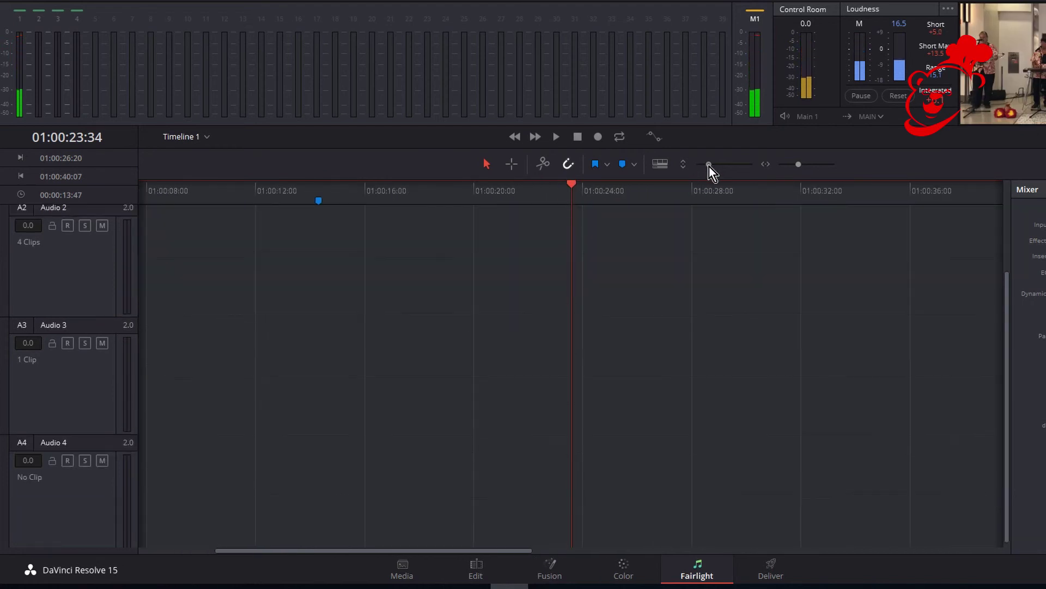
{"action": "left_click_drag", "start_coordinate": [707, 167], "coordinate": [713, 167]}
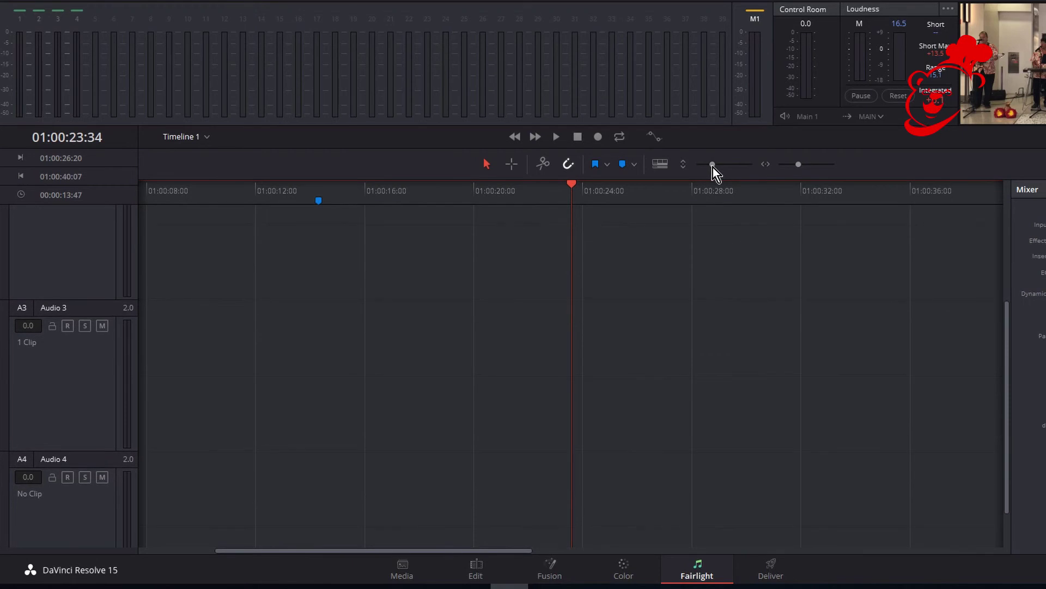
{"action": "left_click_drag", "start_coordinate": [1008, 378], "coordinate": [1014, 211]}
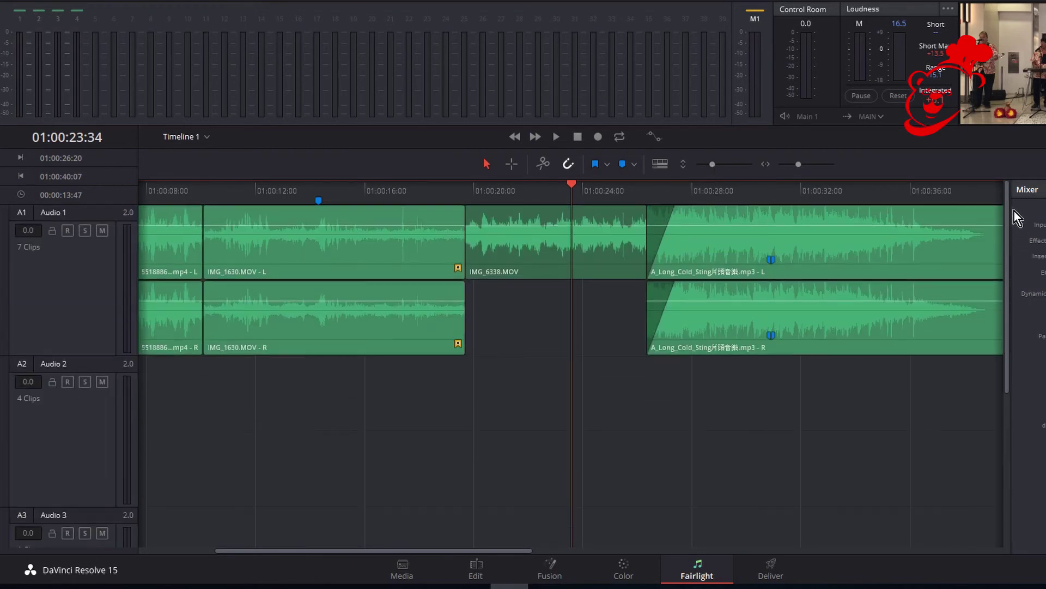
{"action": "left_click", "coordinate": [88, 285]}
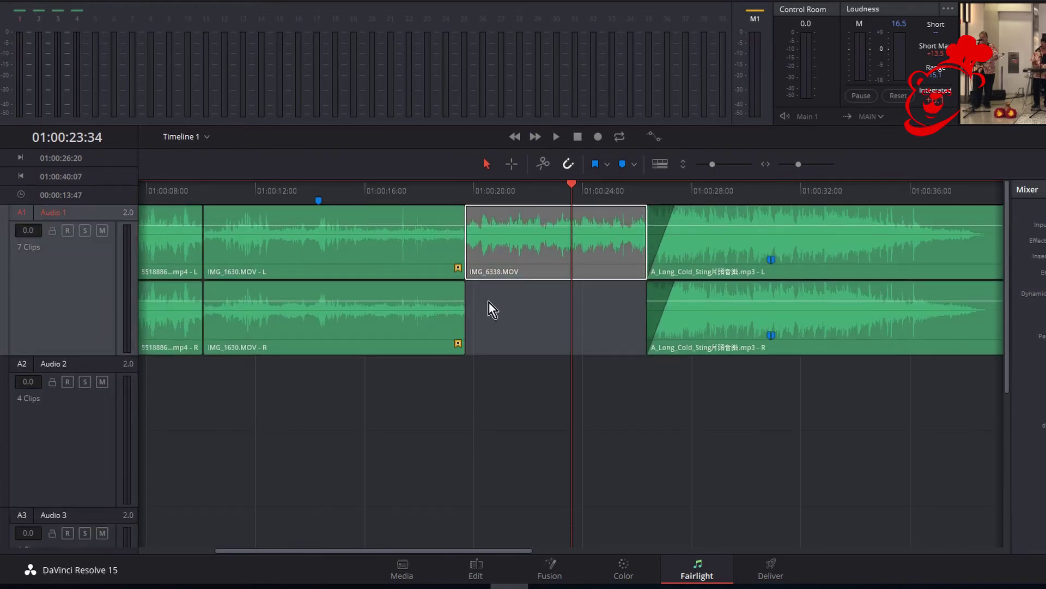
{"action": "left_click_drag", "start_coordinate": [713, 166], "coordinate": [720, 168]}
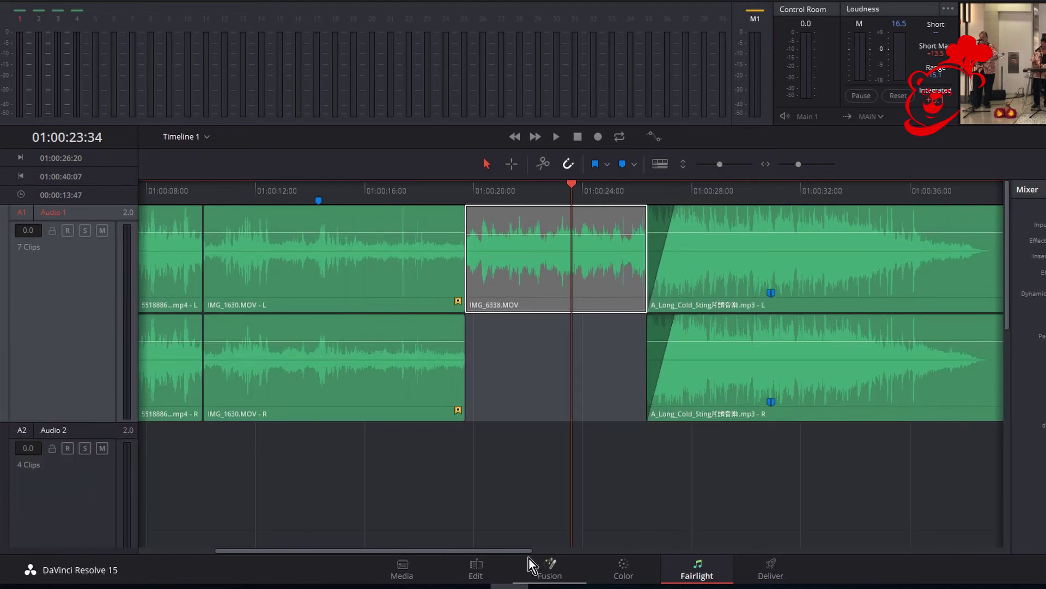
Select the Audio 3 track and switch the selection to the empty Audio 4 track.
{"action": "scroll", "coordinate": [528, 551], "scroll_direction": "right", "scroll_amount": 8}
{"action": "scroll", "coordinate": [53, 509], "scroll_direction": "down", "scroll_amount": 3}
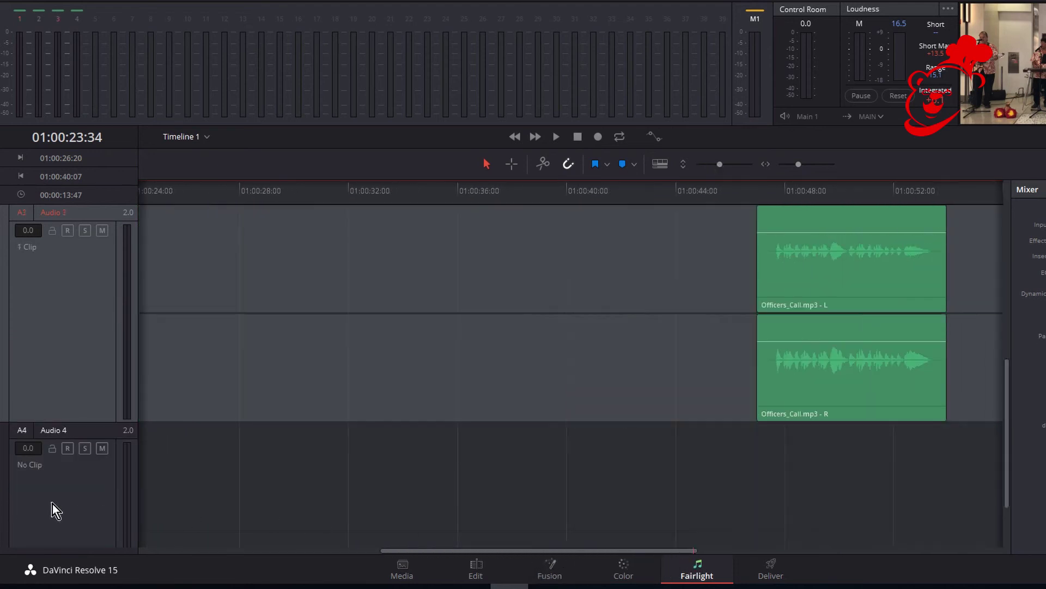
{"action": "left_click", "coordinate": [53, 504]}
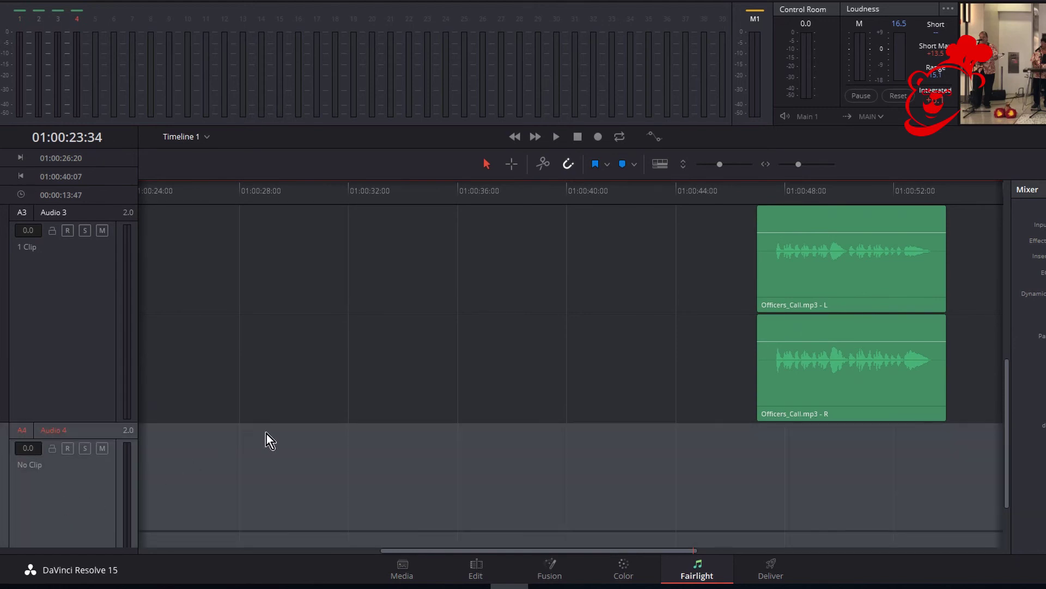
{"action": "scroll", "coordinate": [364, 355], "scroll_direction": "up", "scroll_amount": 3}
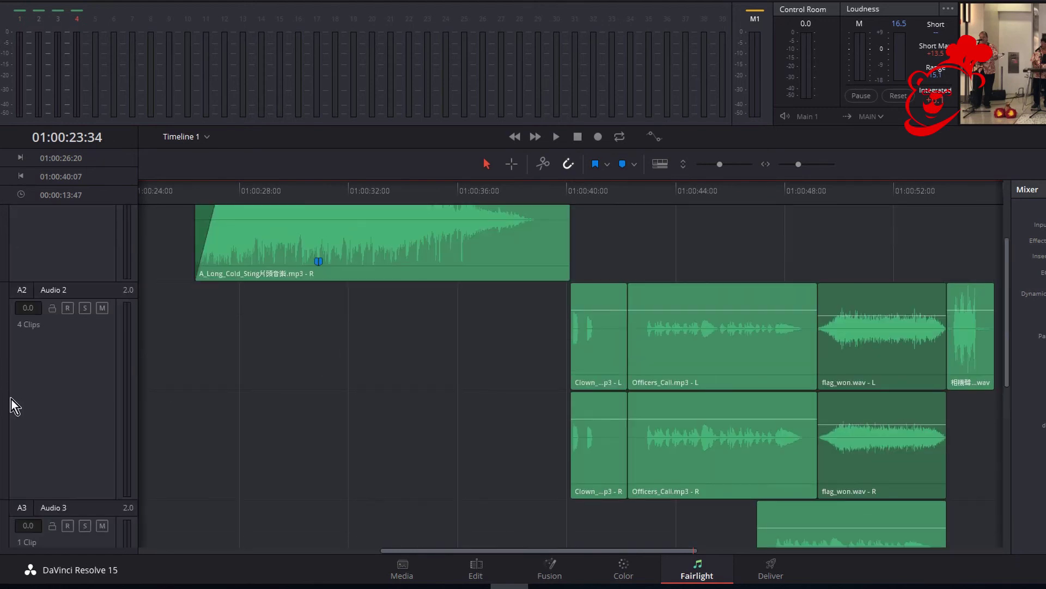
Select the Audio 2 track and reduce the display height of the audio tracks in stages until all four tracks fit.
{"action": "left_click", "coordinate": [67, 417]}
{"action": "mouse_move", "coordinate": [722, 166]}
{"action": "left_mouse_down"}
{"action": "mouse_move", "coordinate": [708, 169]}
{"action": "mouse_move", "coordinate": [737, 172]}
{"action": "mouse_move", "coordinate": [715, 172]}
{"action": "left_mouse_up"}
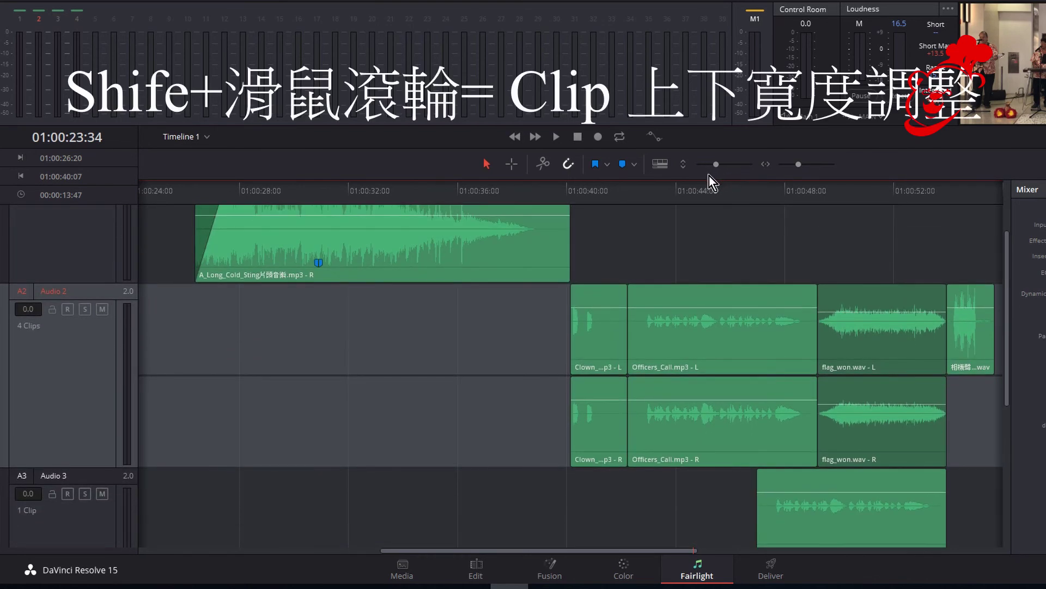
{"action": "scroll", "coordinate": [719, 329], "scroll_direction": "up", "scroll_amount": 3}
{"action": "scroll", "coordinate": [718, 331], "scroll_direction": "down", "scroll_amount": 4}
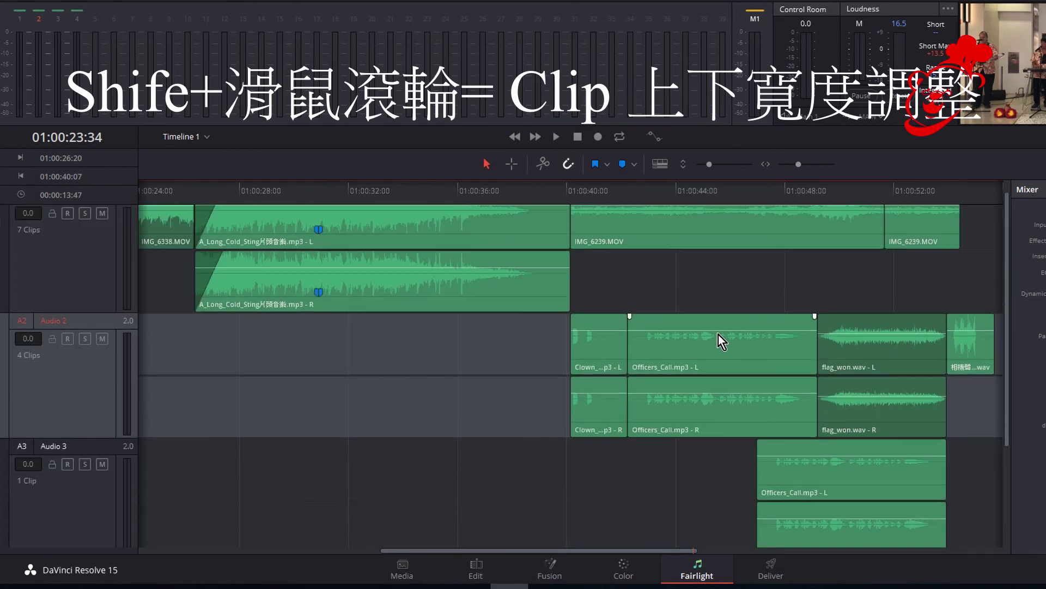
{"action": "scroll", "coordinate": [714, 333], "scroll_direction": "down", "scroll_amount": 3}
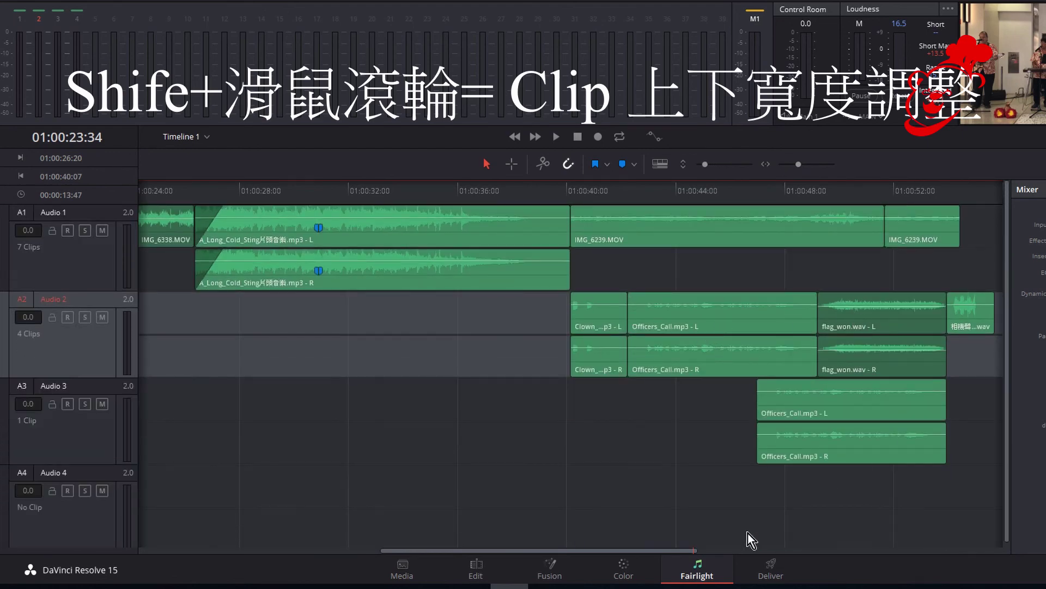
Move the playhead back to 01:00:18:43 and widen the Mixer to show the Audio 1 and Audio 2 channel strips.
{"action": "left_click_drag", "start_coordinate": [676, 553], "coordinate": [342, 538]}
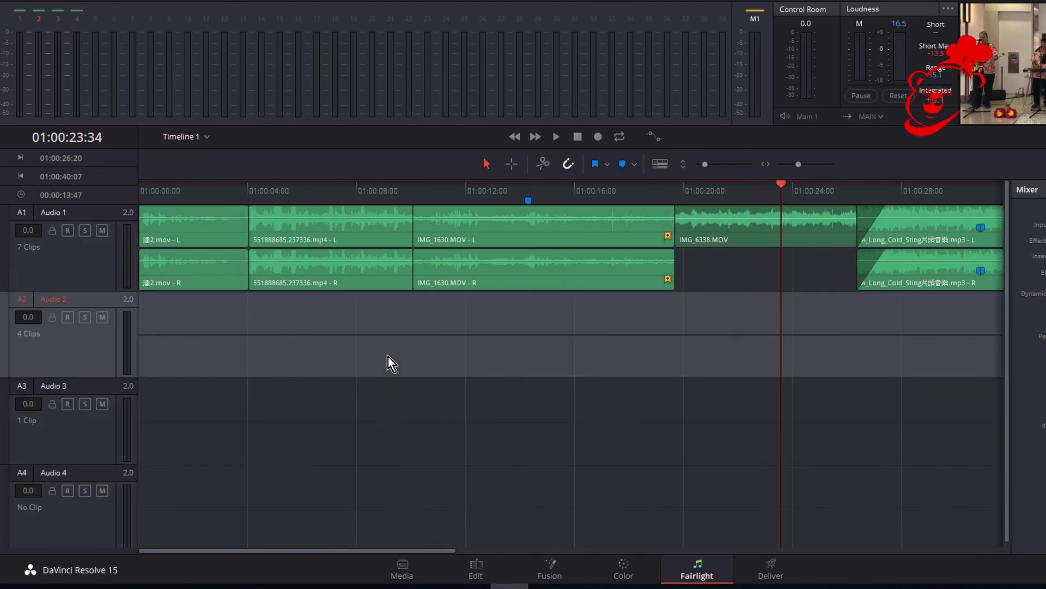
{"action": "left_click_drag", "start_coordinate": [305, 193], "coordinate": [674, 210]}
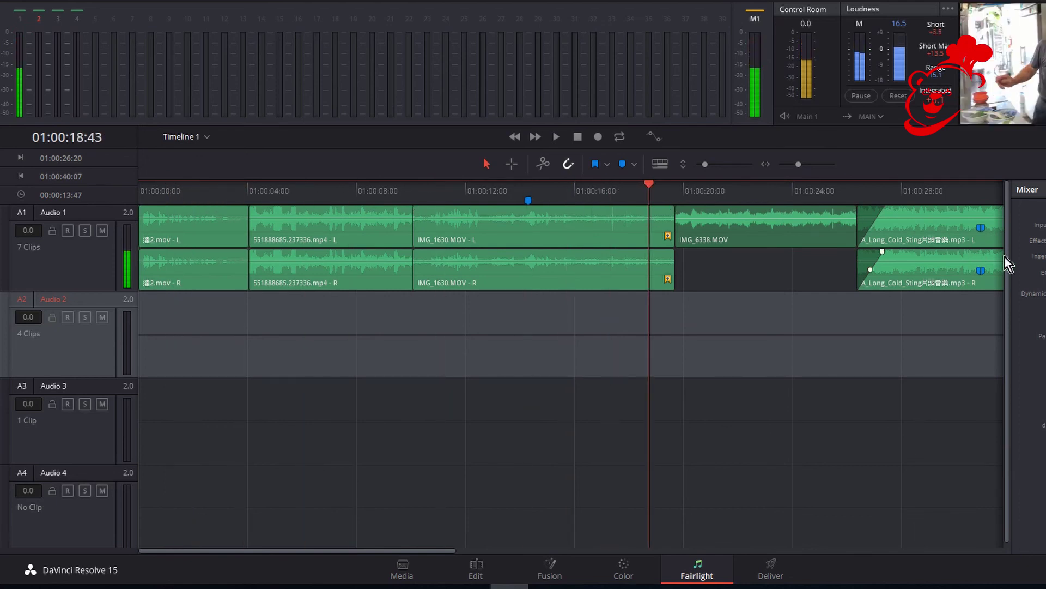
{"action": "left_click_drag", "start_coordinate": [1008, 267], "coordinate": [927, 278]}
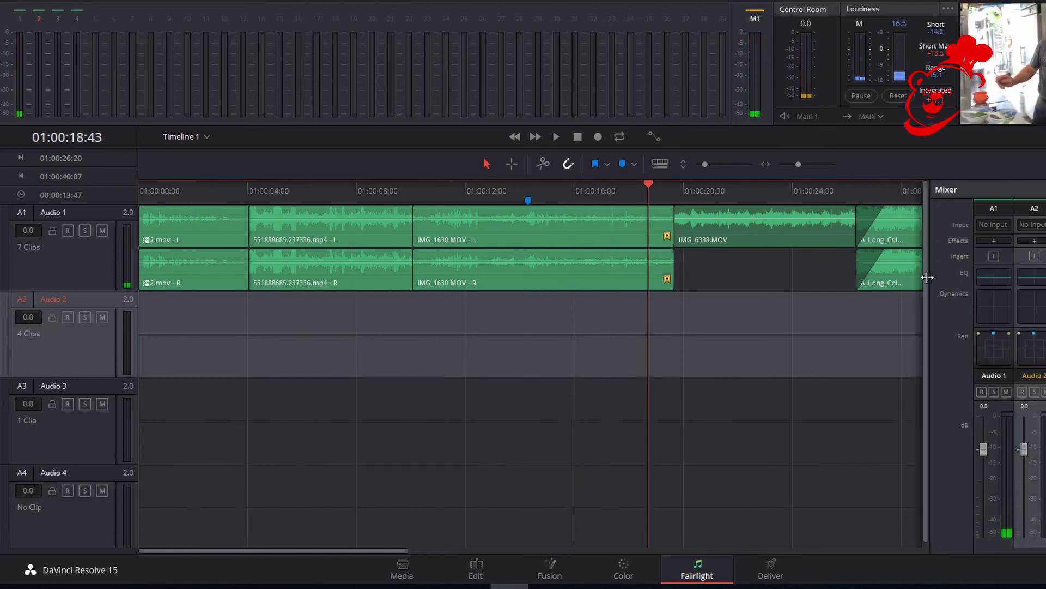